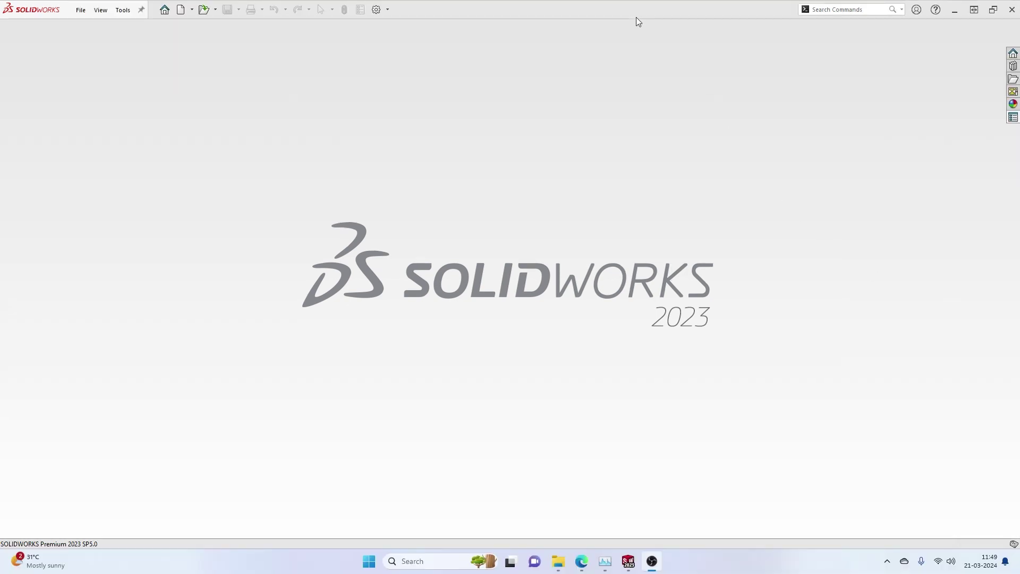
Open System Options on the General page.
click(378, 10)
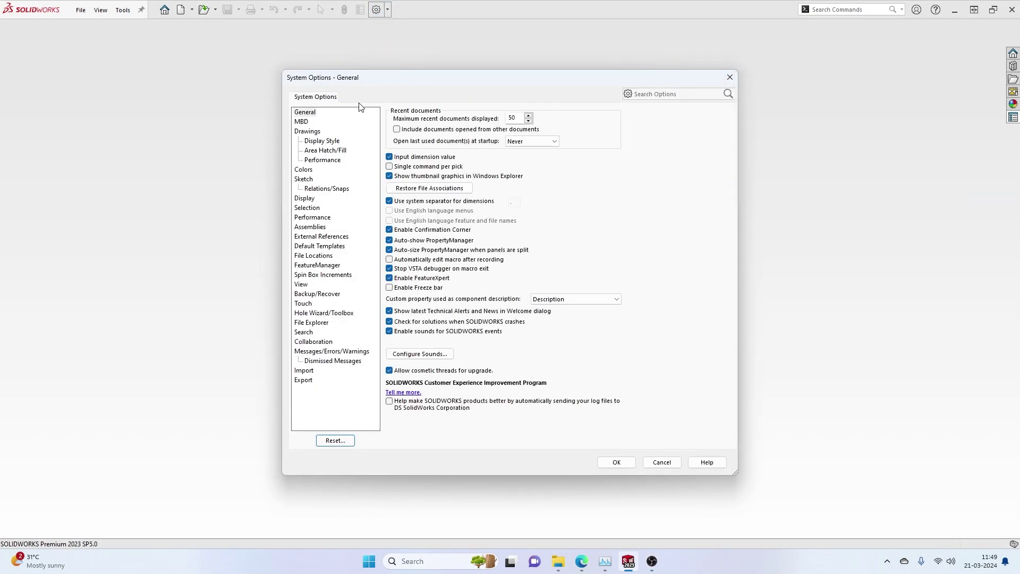
Set Maximum recent documents to 20 and uncheck Input dimension value.
click(522, 118)
text(20)
key(ctrl+z)
text(2020)
click(437, 161)
Close the options, create a new part, and start a sketch on the Top Plane.
click(618, 463)
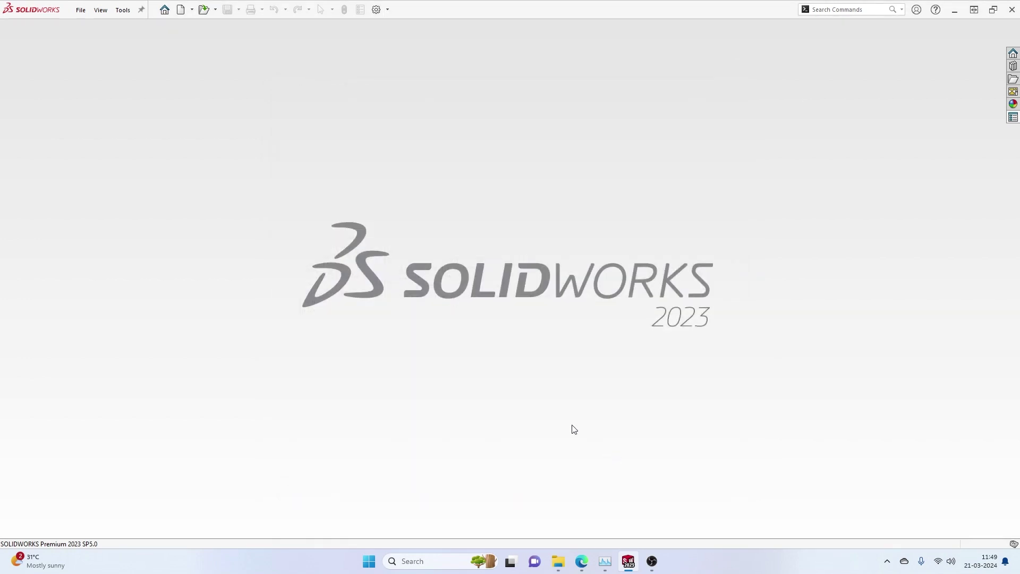
click(181, 10)
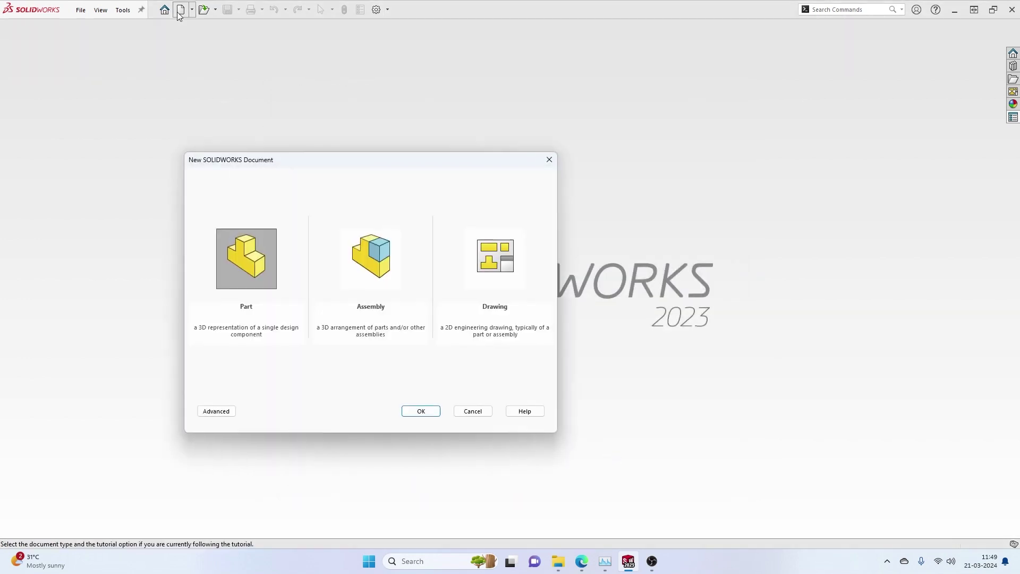
double_click(257, 251)
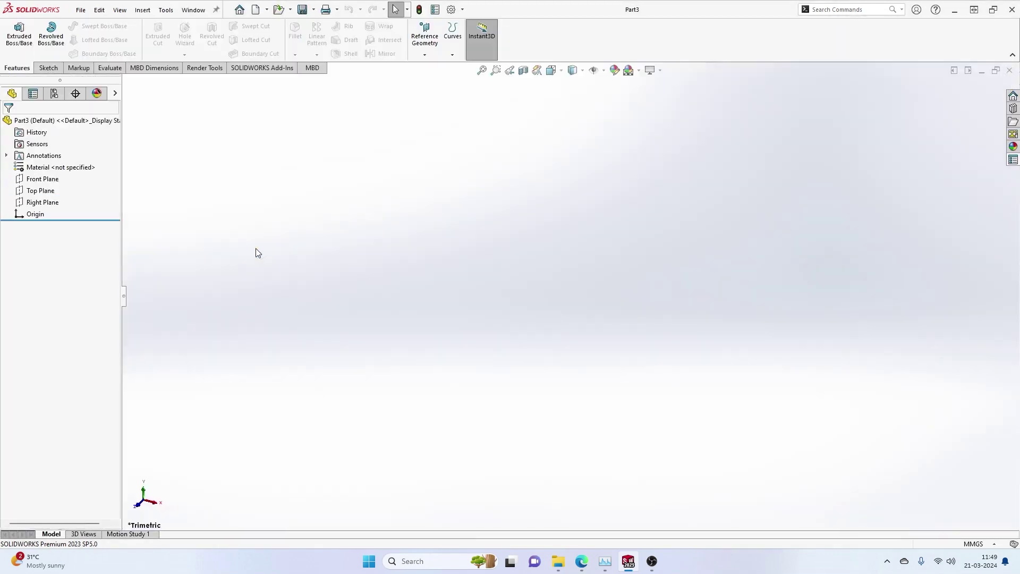
click(45, 191)
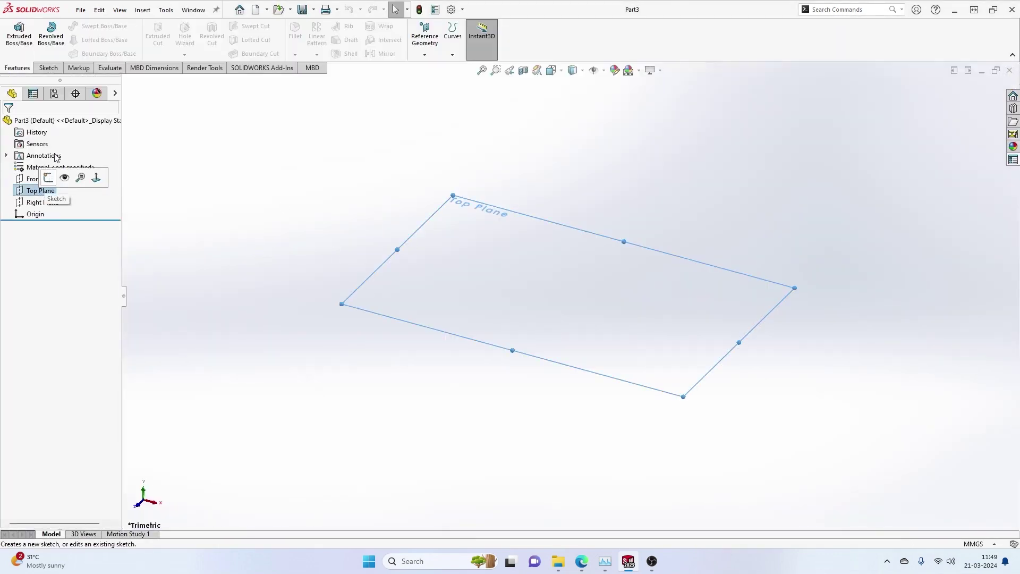
click(48, 178)
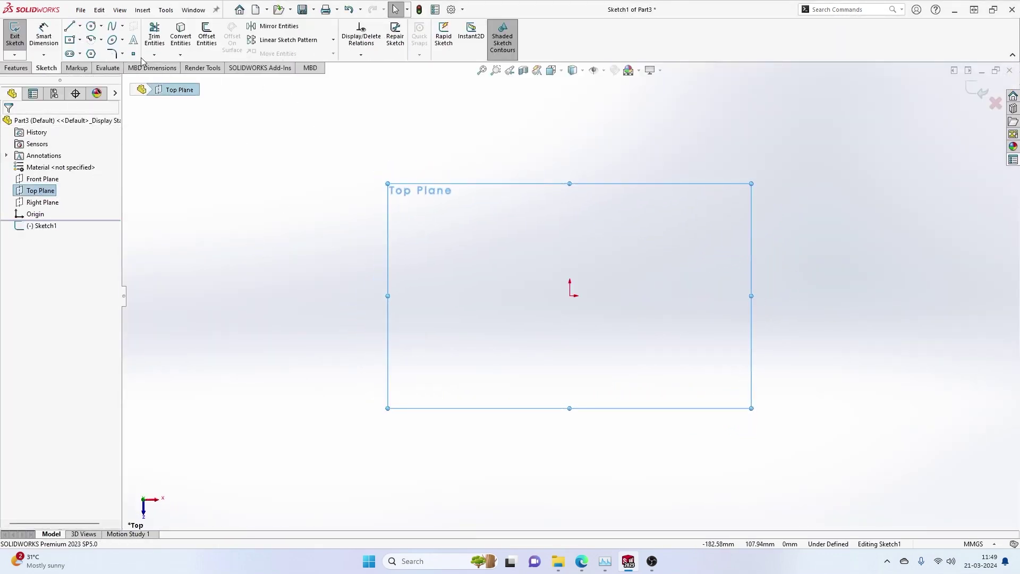
Sketch a circle at the origin and dimension its diameter at Ø84.41.
click(91, 25)
click(570, 295)
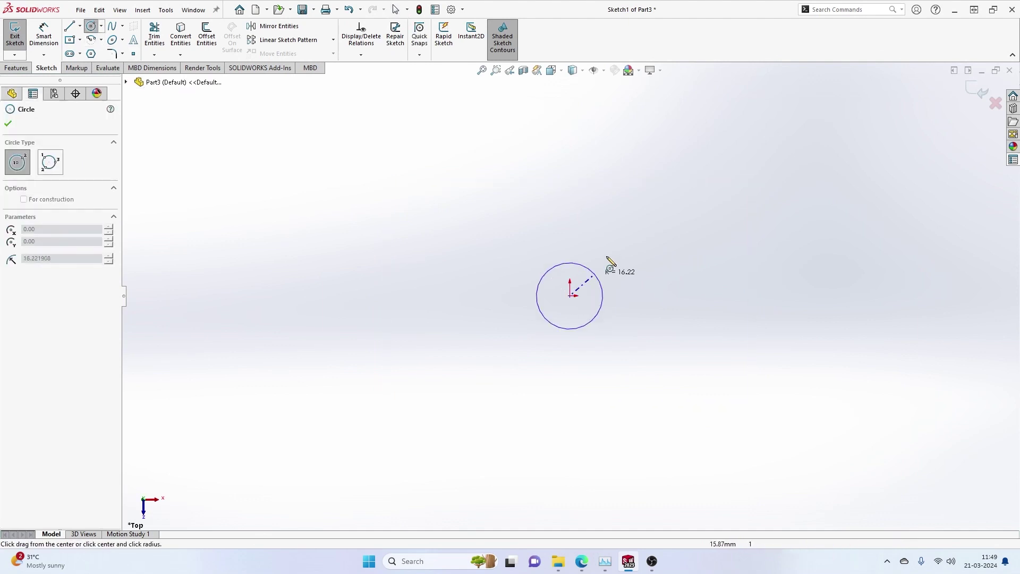
click(649, 260)
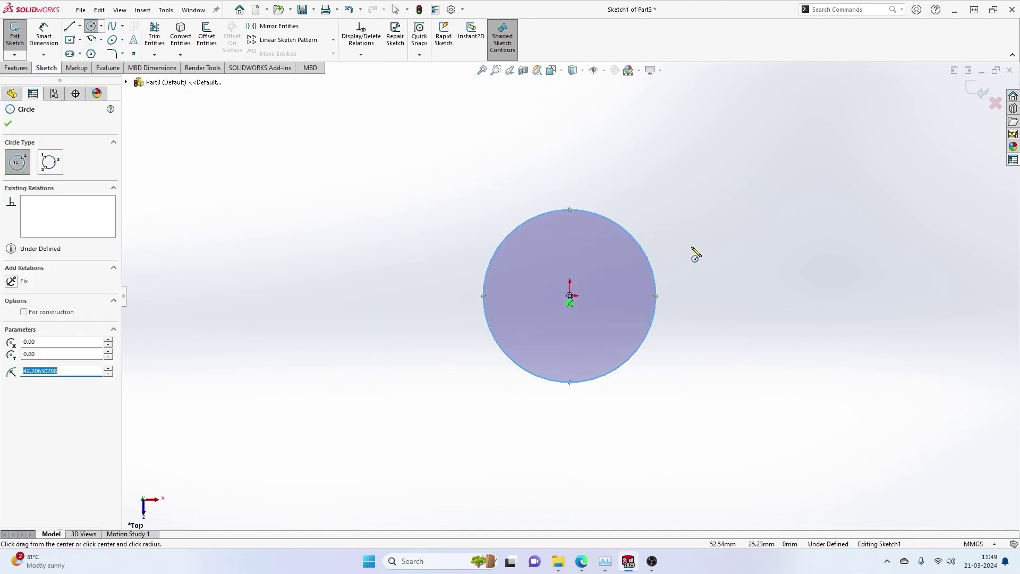
key(Escape)
click(43, 32)
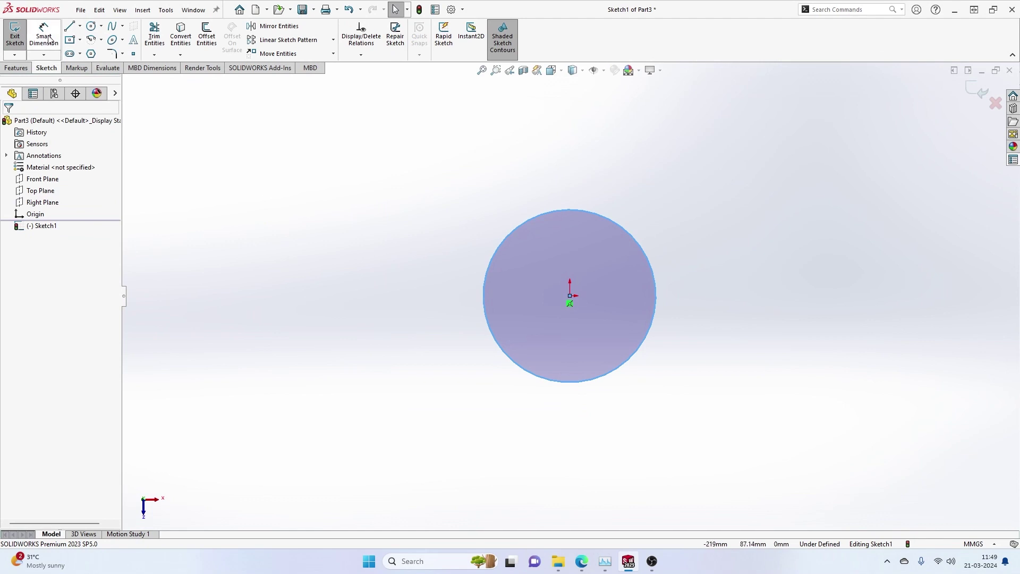
click(598, 212)
click(691, 200)
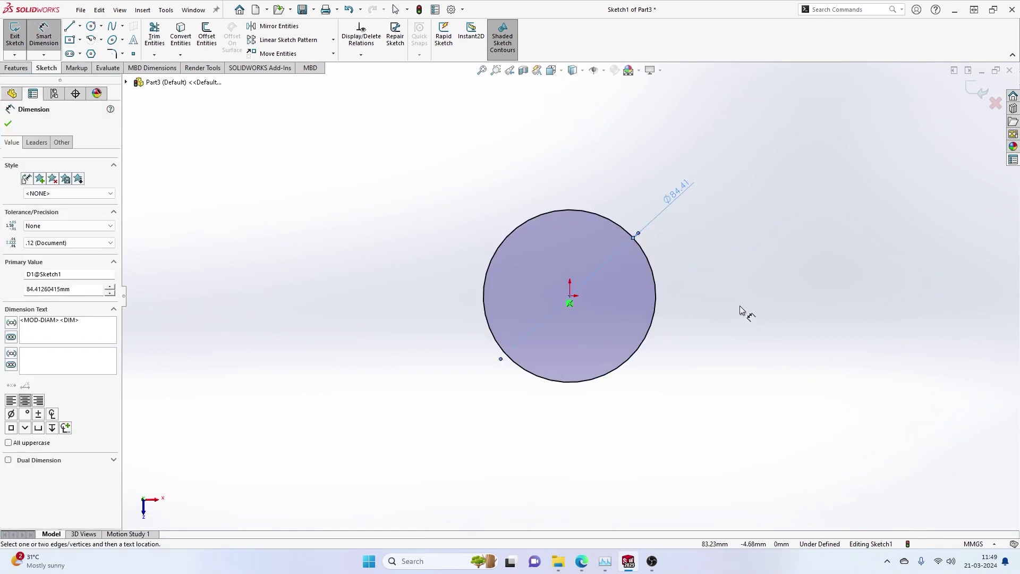
key(Escape)
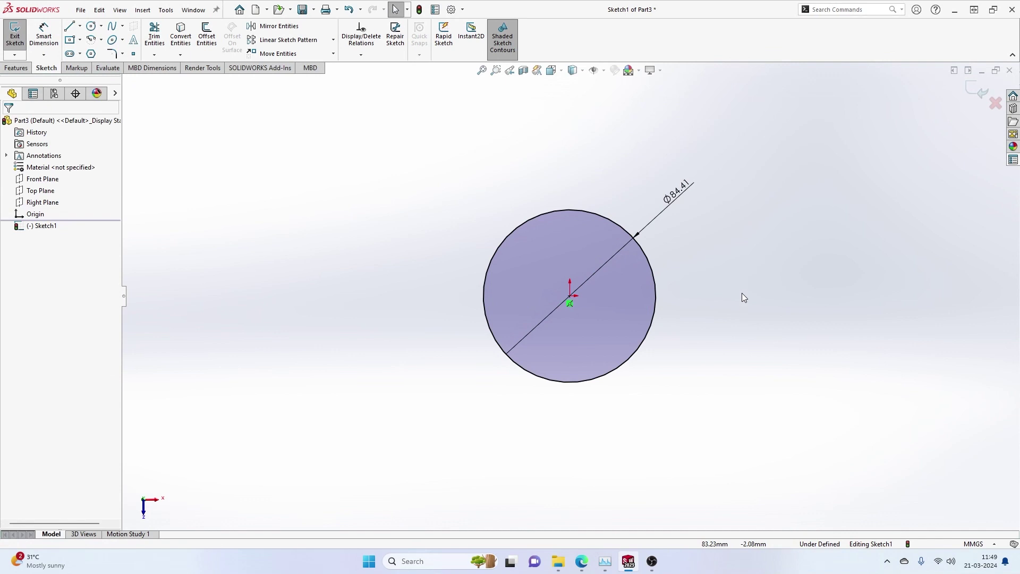
Extrude the circle 50 mm to create Boss-Extrude1.
click(972, 98)
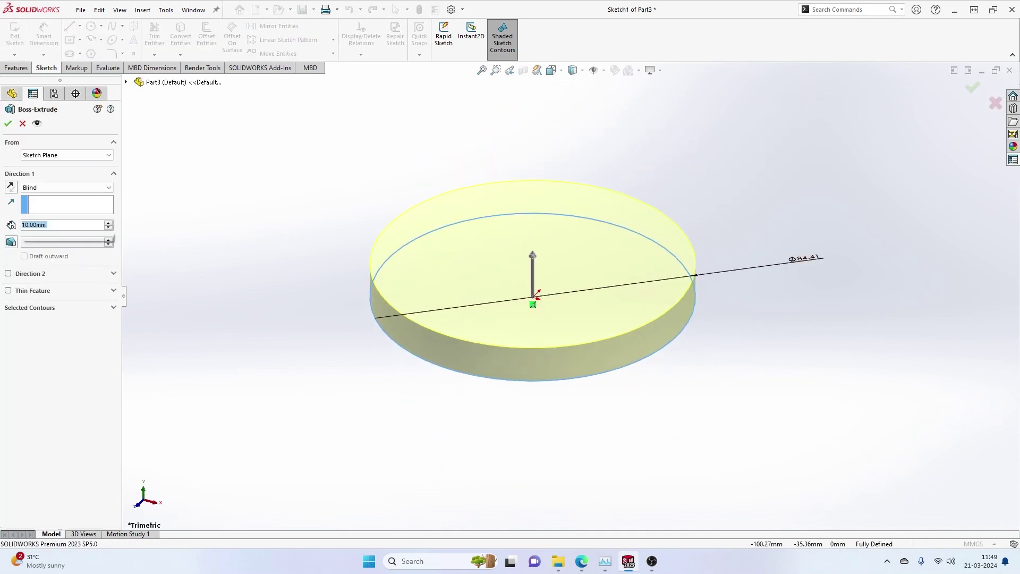
text(50)
key(Return)
scroll(486, 315, up, 3)
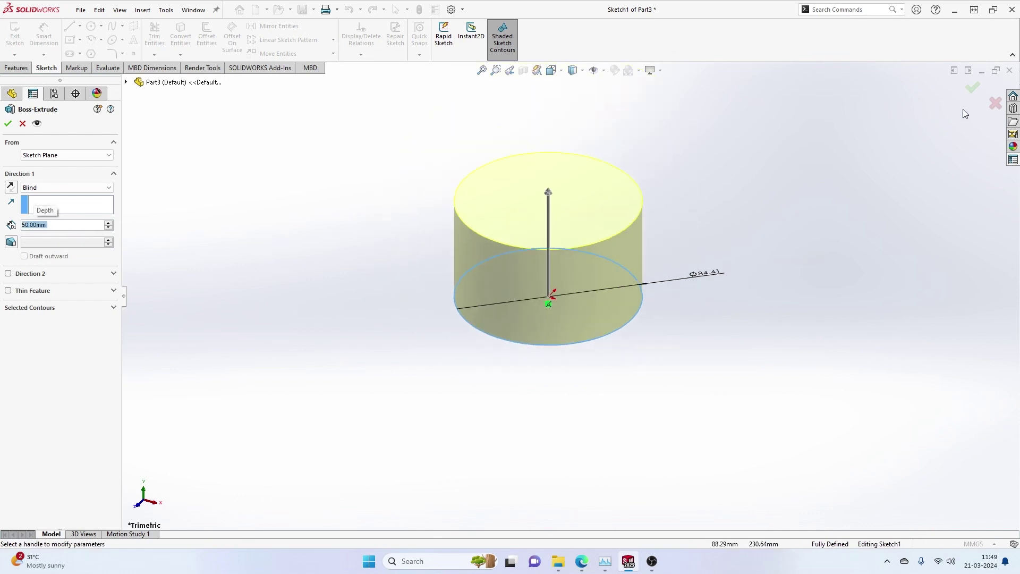
click(969, 89)
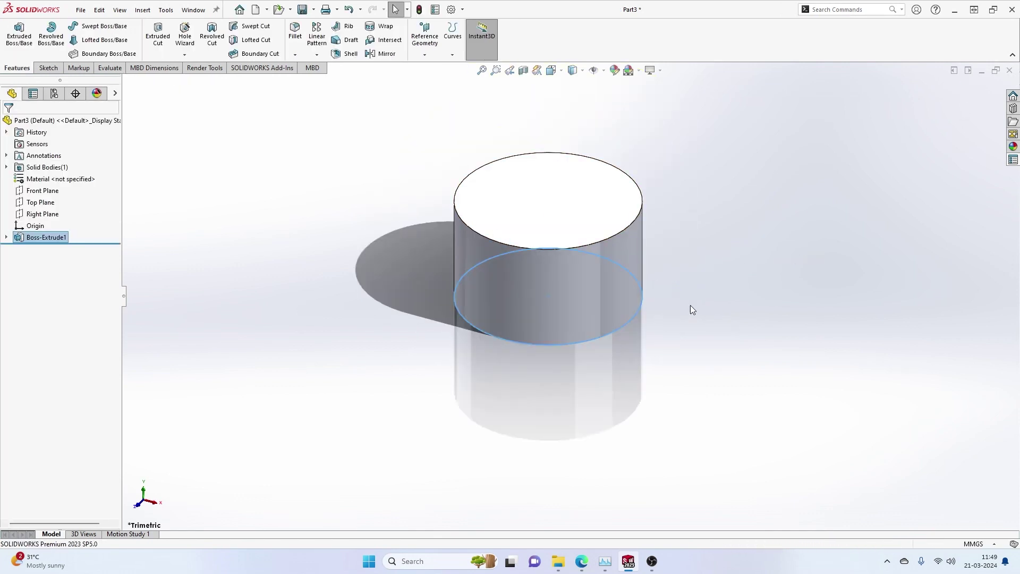
click(767, 289)
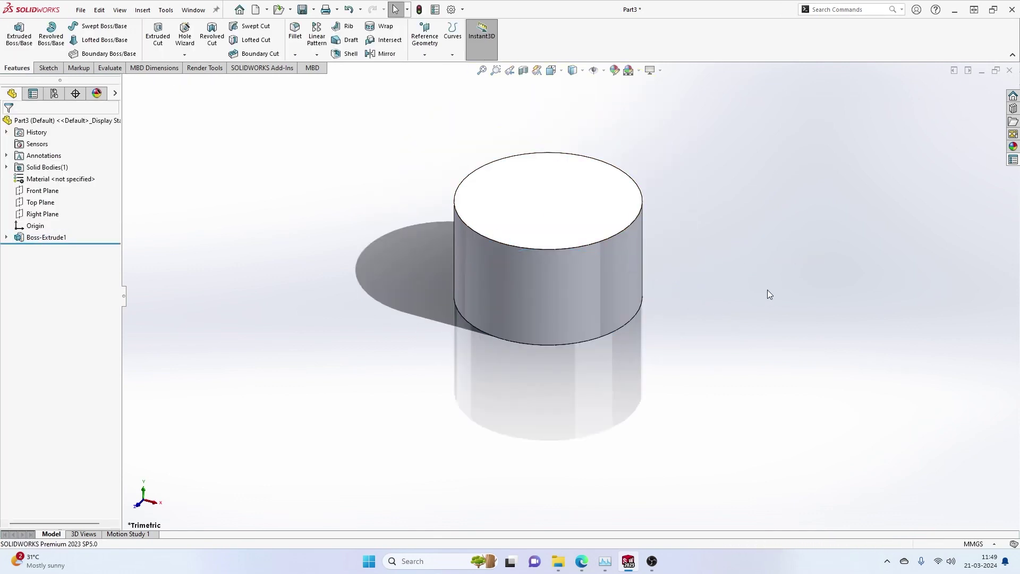
Check Input dimension value again in System Options and click OK.
click(452, 10)
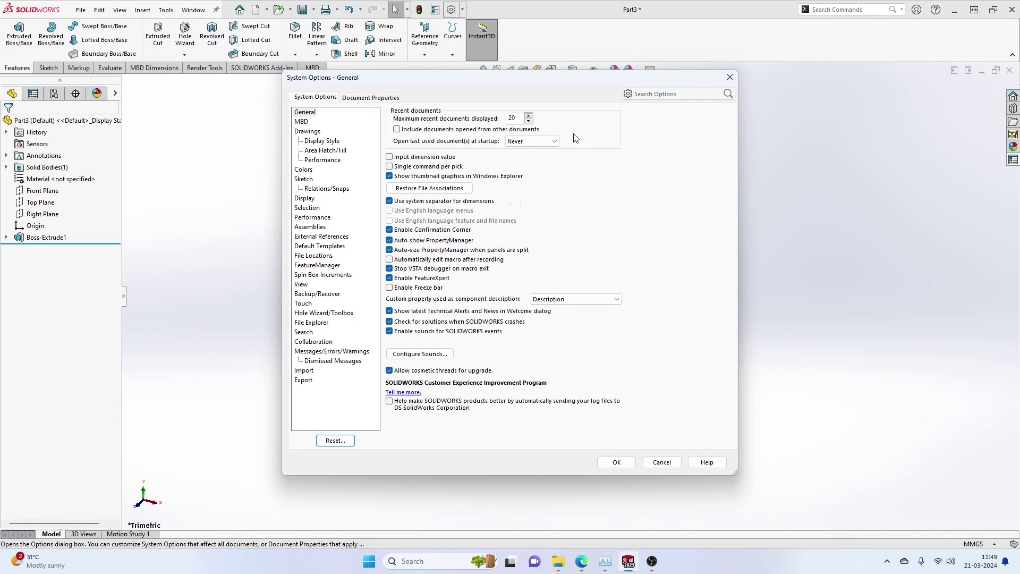
click(390, 158)
click(617, 462)
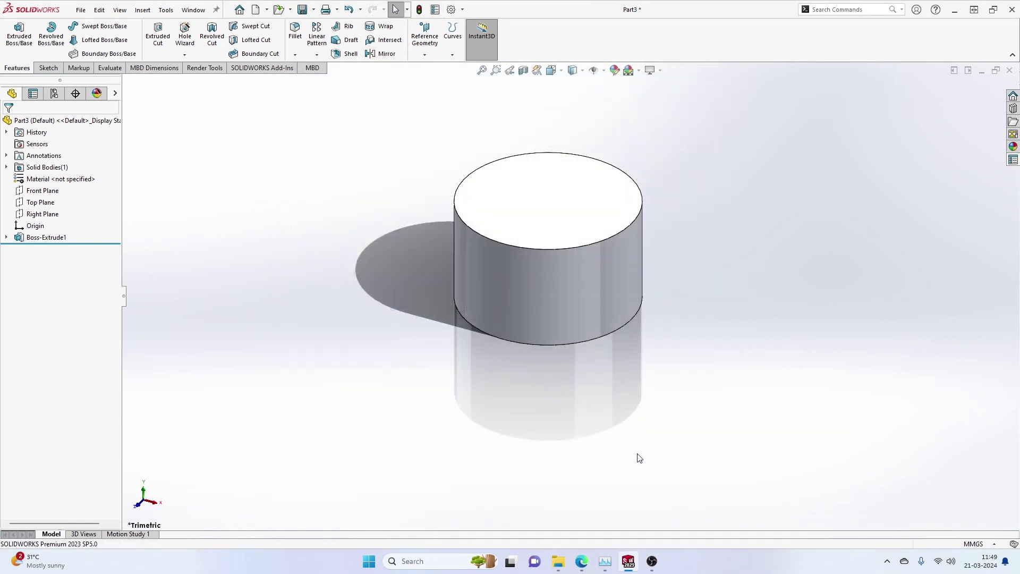
Start a sketch on the cylinder's top face with a circle at the origin.
click(531, 217)
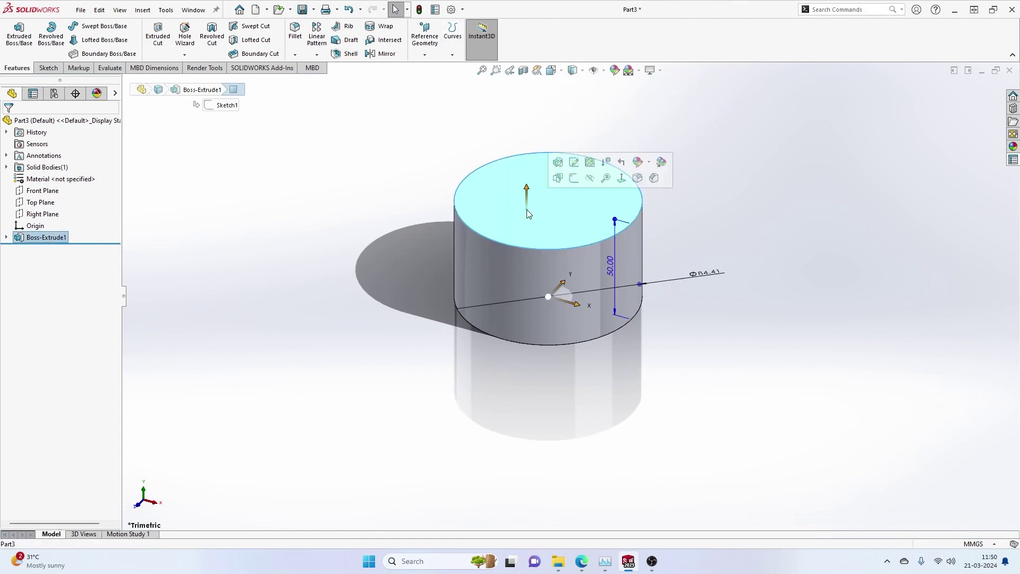
click(574, 178)
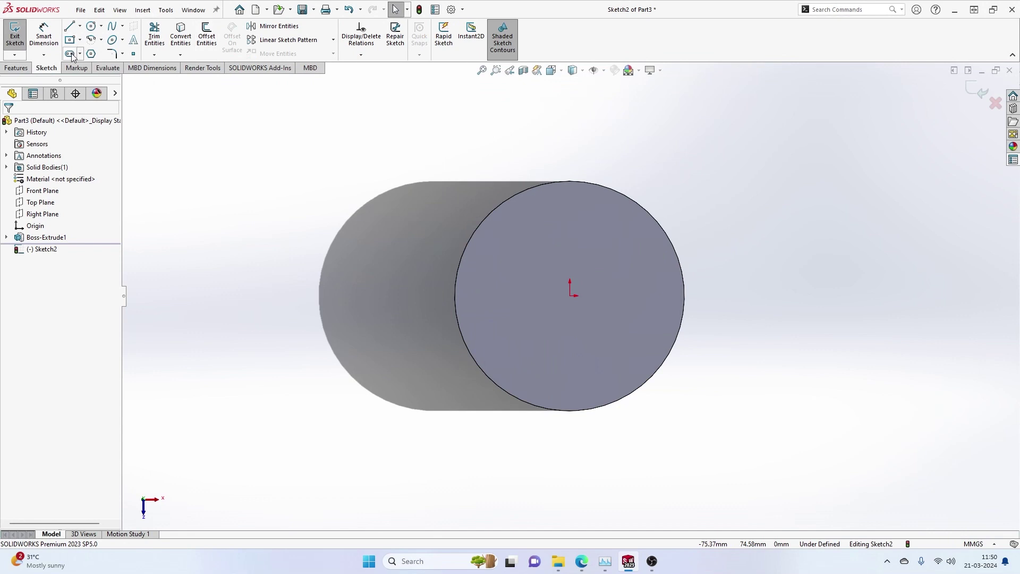
click(91, 26)
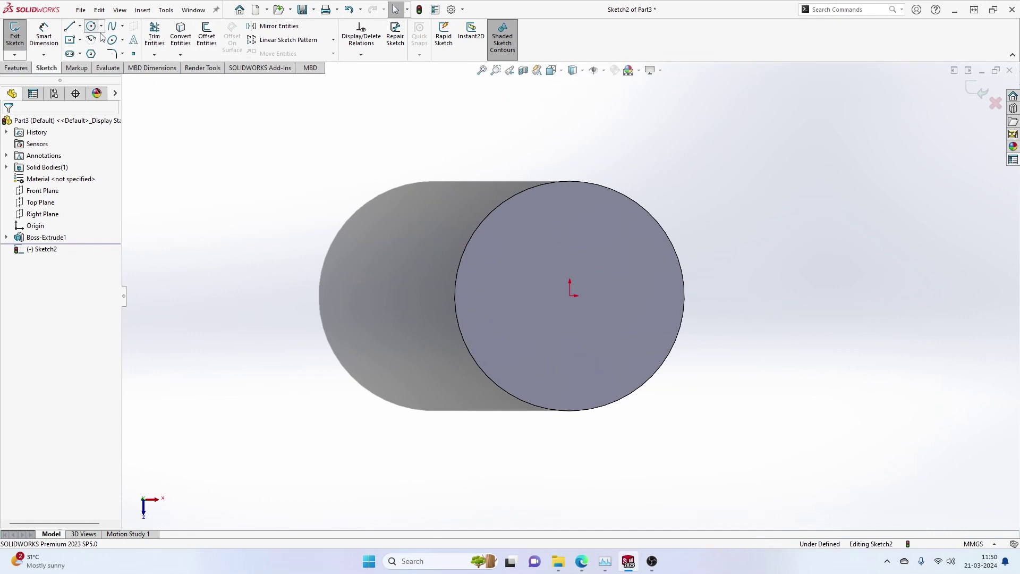
click(570, 296)
click(562, 237)
Dimension the circle to Ø45 mm and exit the sketch.
key(d)
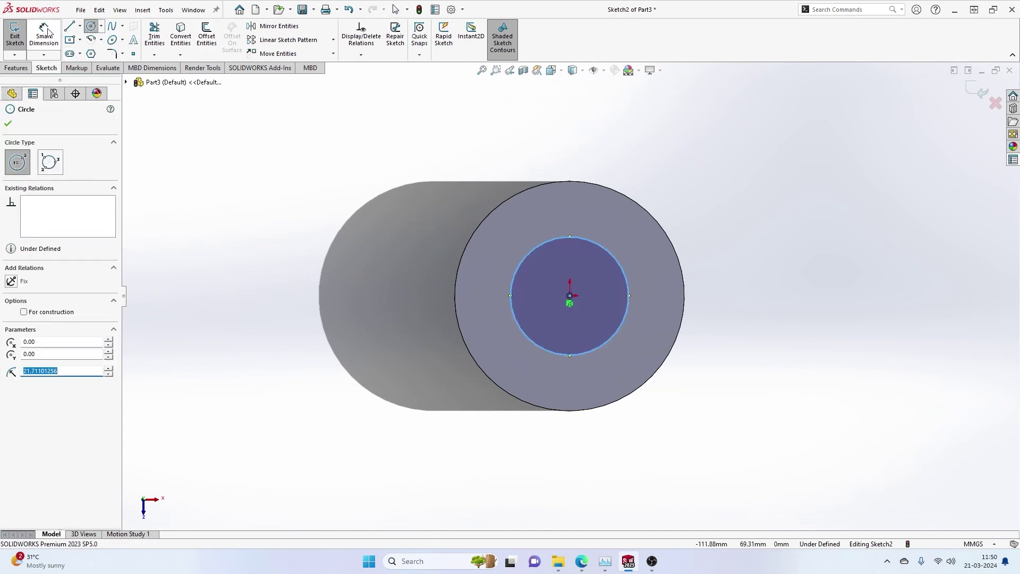
click(619, 260)
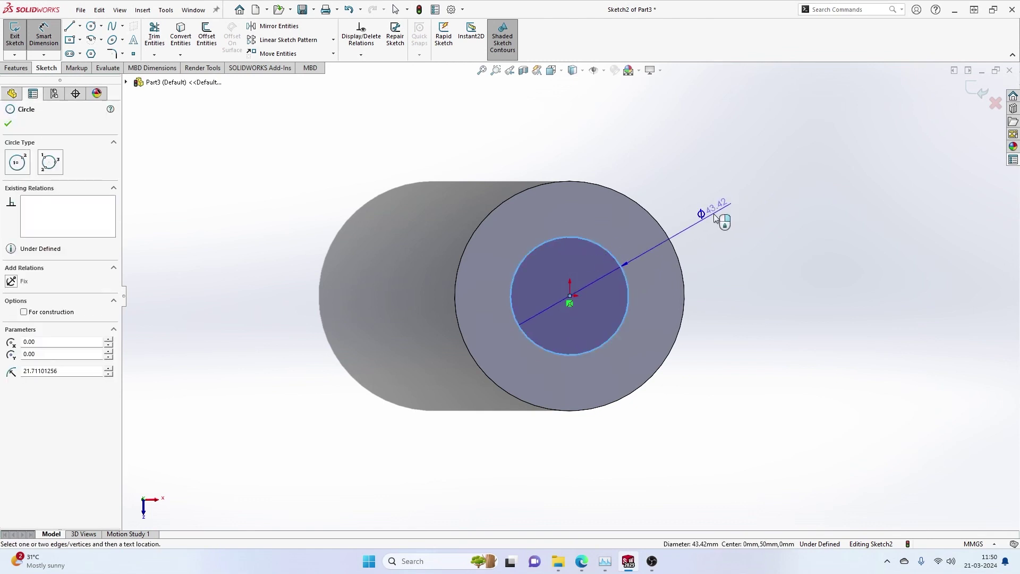
click(714, 218)
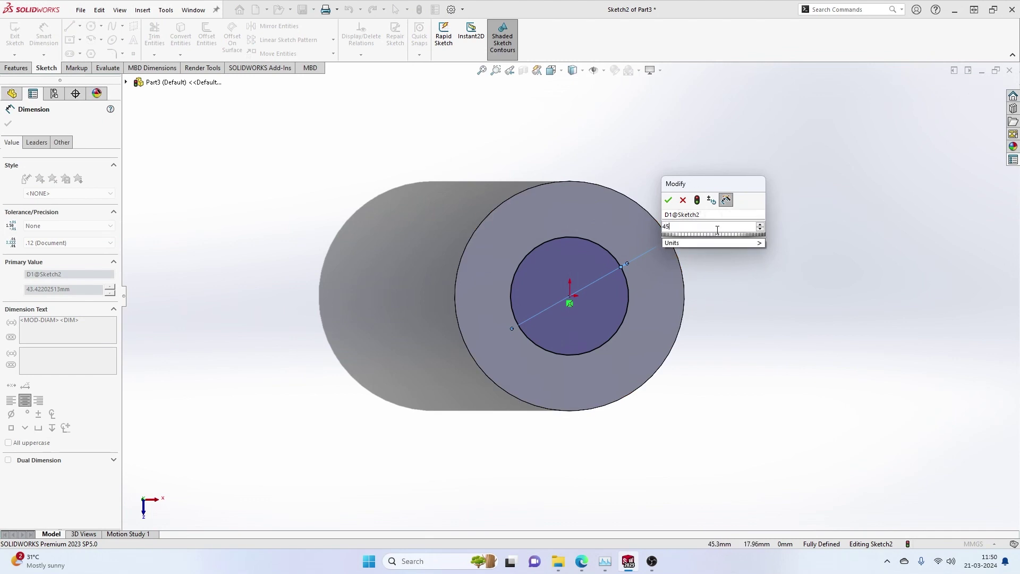
key(Return)
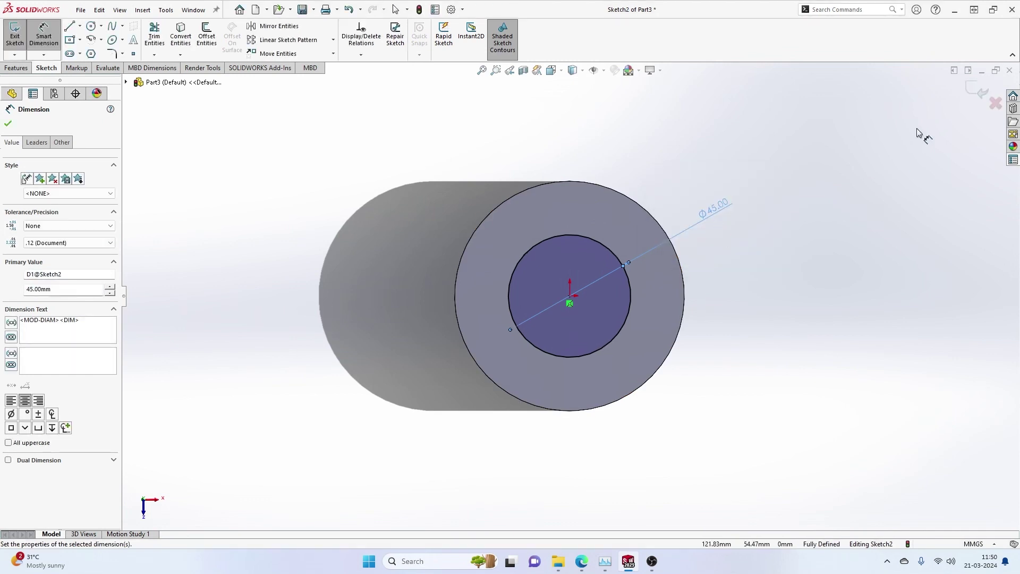
click(973, 94)
click(970, 93)
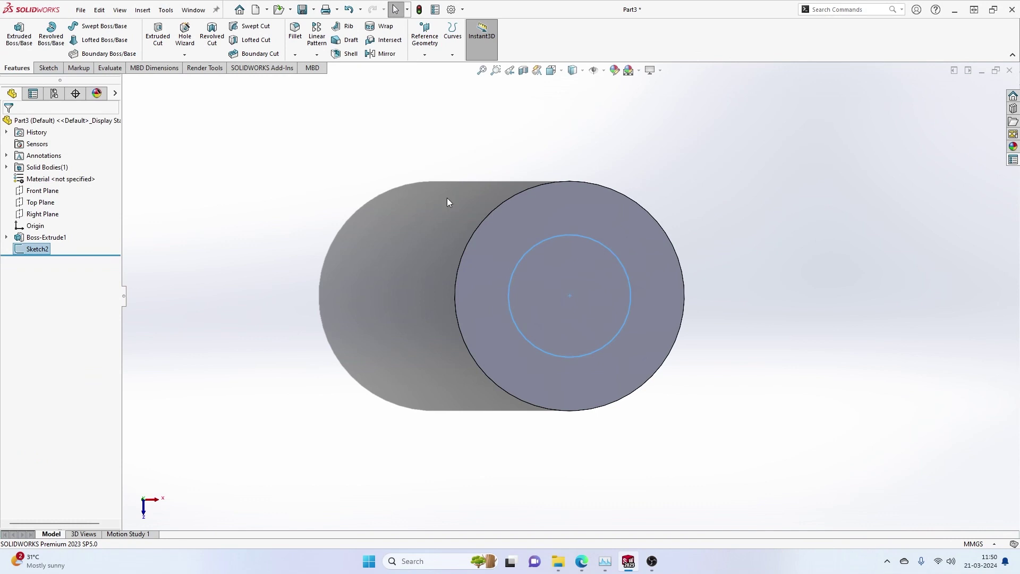
Zoom and orbit the view to see the cylinder's top face.
scroll(403, 186, up, 2)
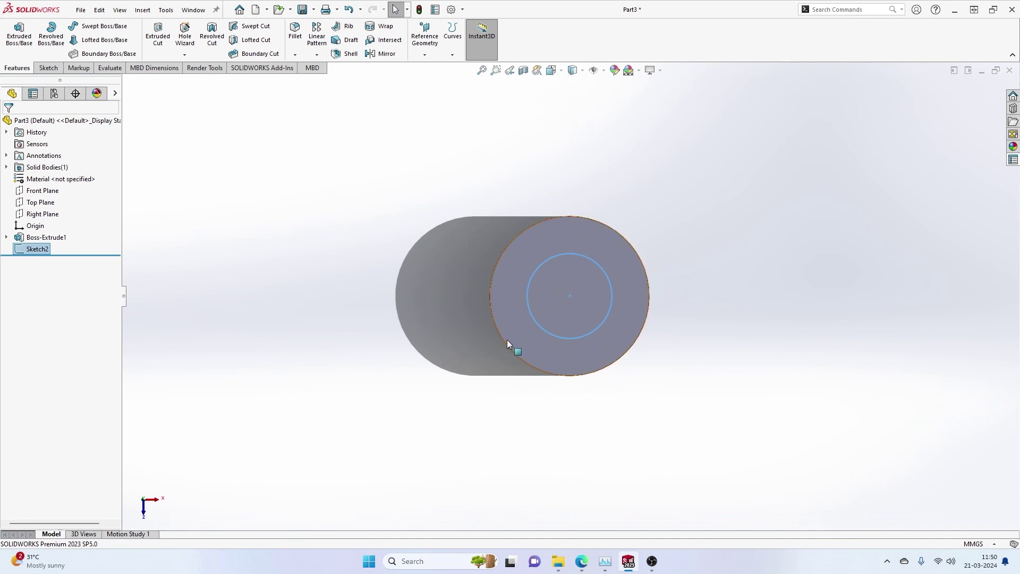
middle_drag(507, 340, 601, 187)
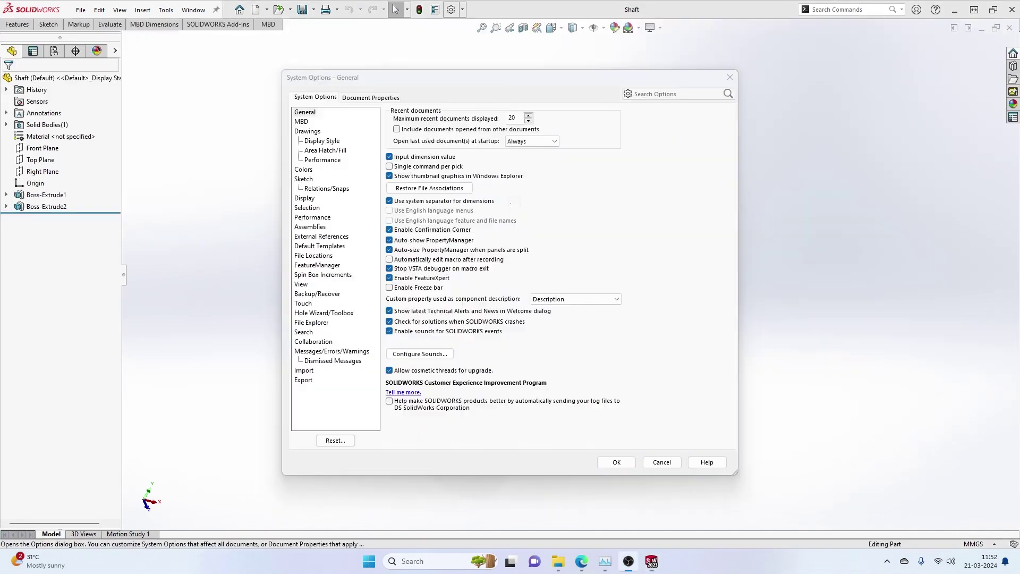
Leave Open last used document(s) at startup on Always, then close and relaunch SOLIDWORKS.
click(540, 147)
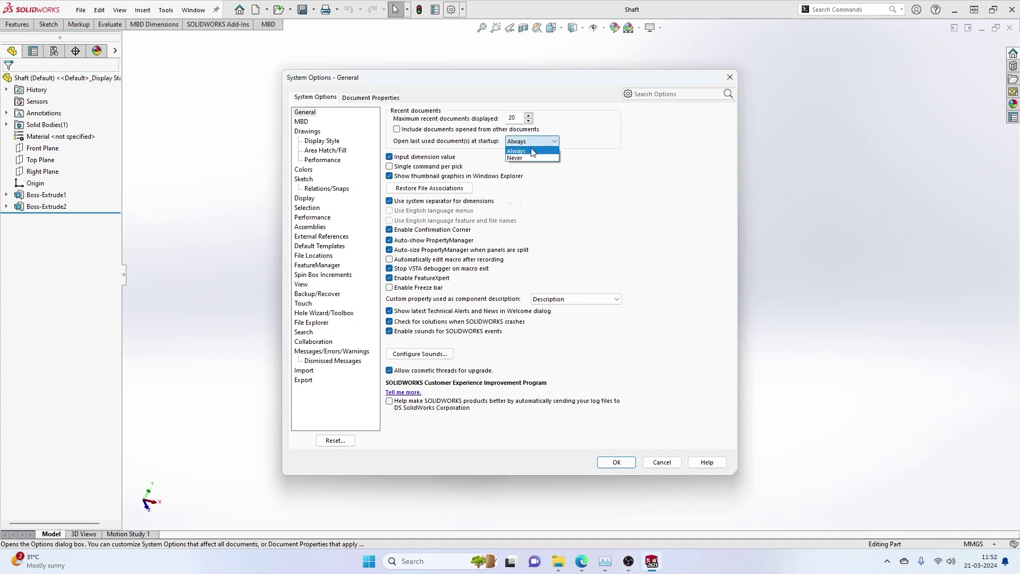
click(509, 141)
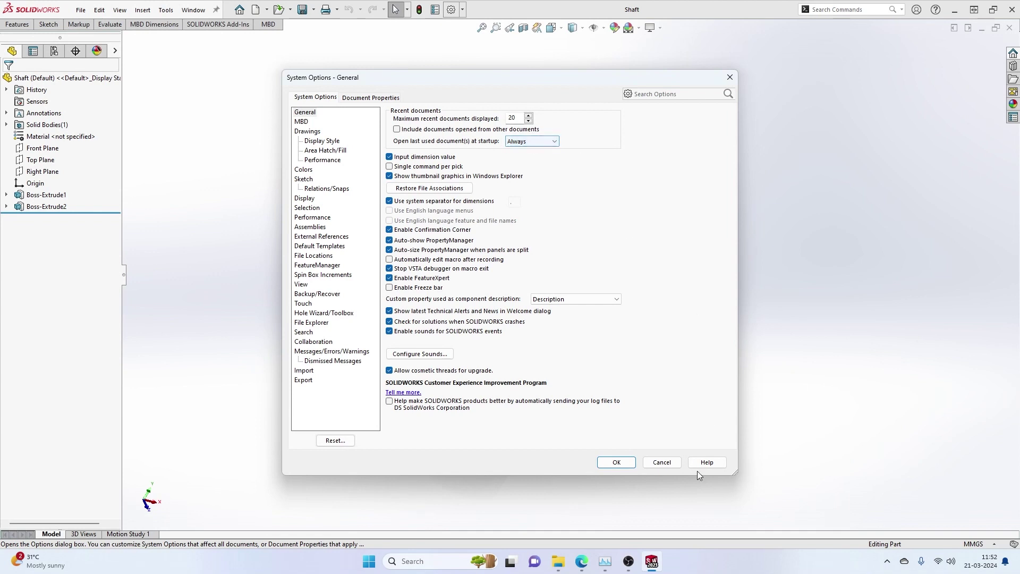
click(618, 464)
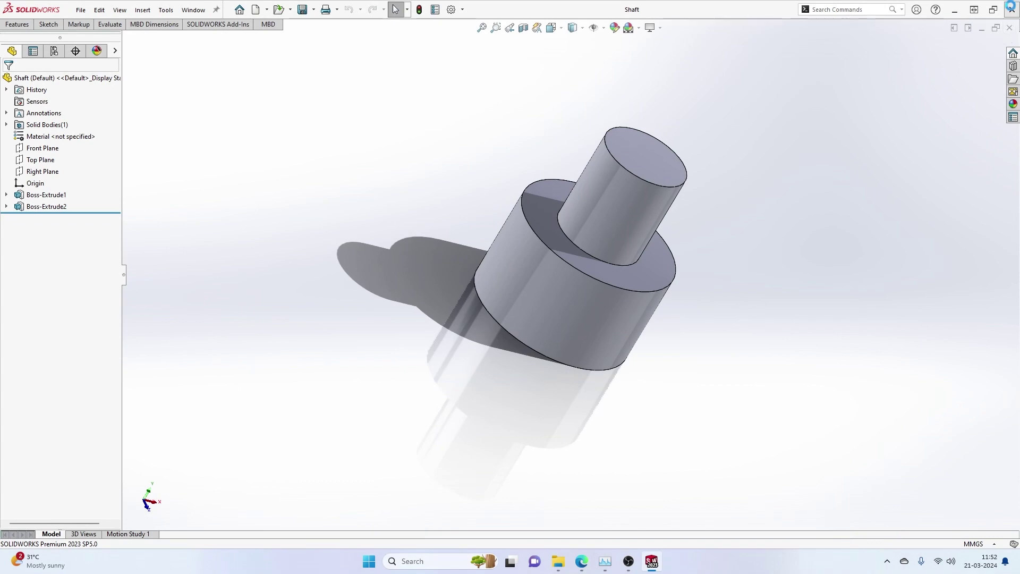
click(1013, 10)
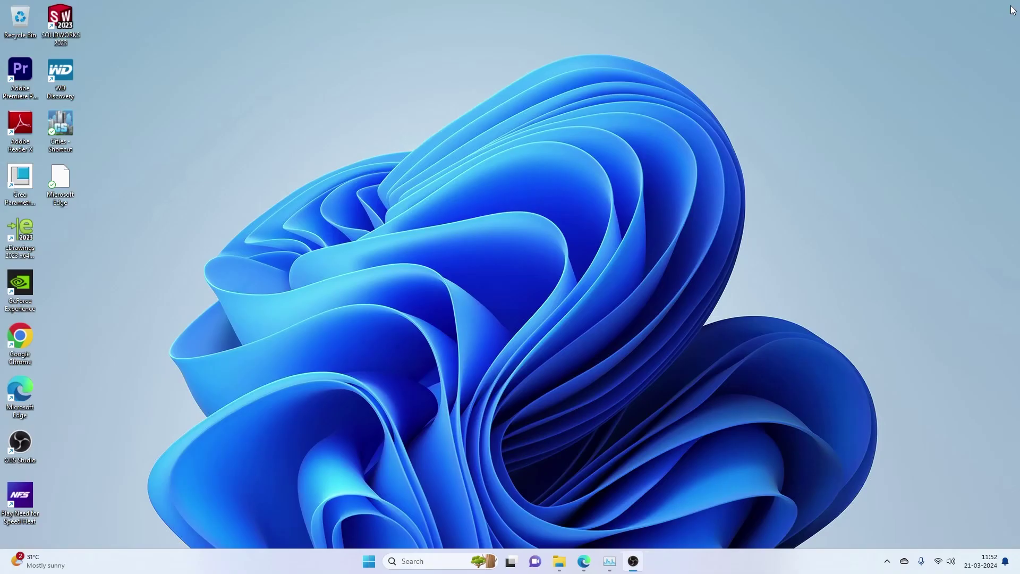
double_click(55, 33)
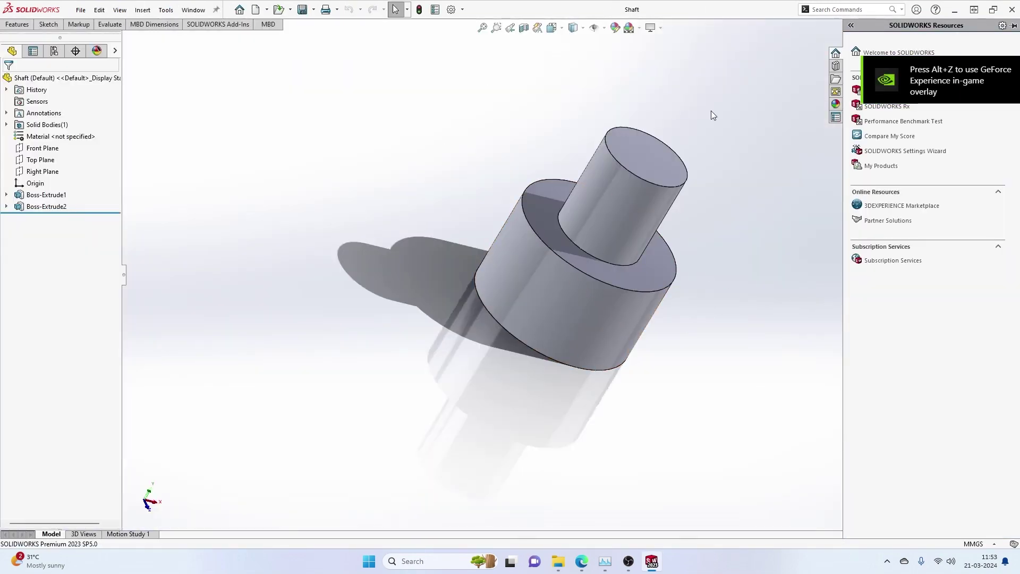
Hide the Task Pane, set startup reopening of last documents to Never, and close SOLIDWORKS.
click(760, 256)
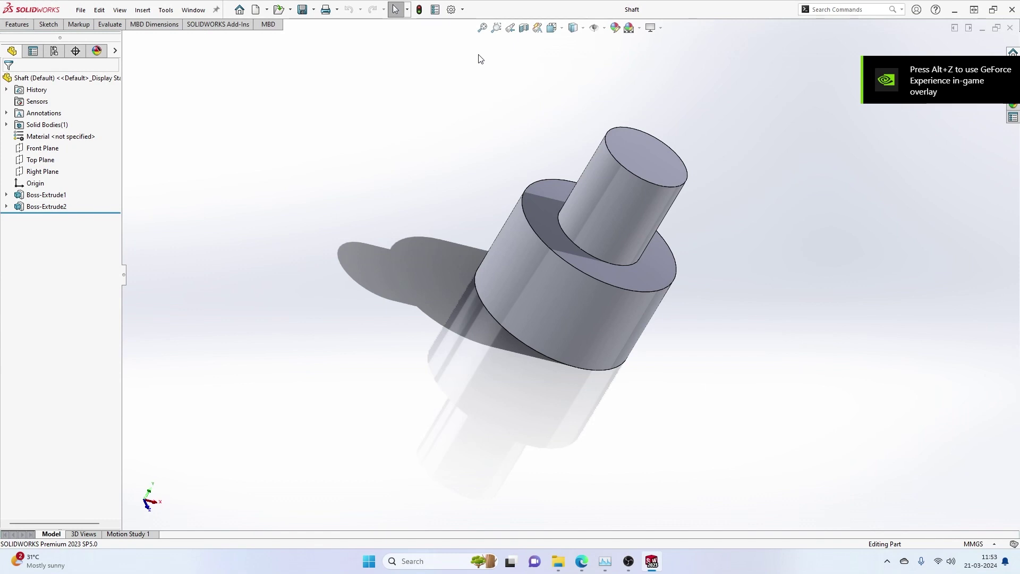
click(452, 9)
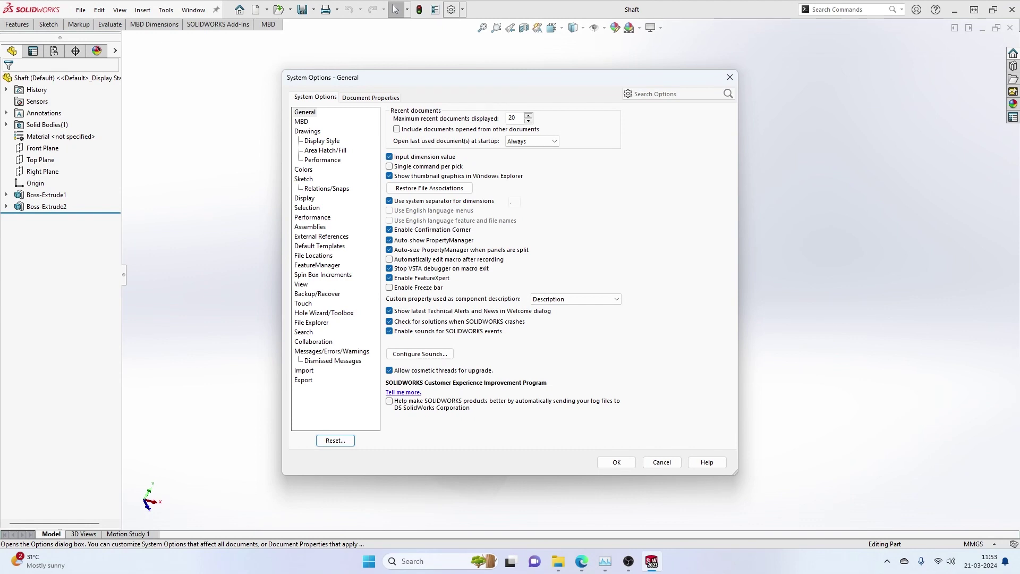
click(511, 141)
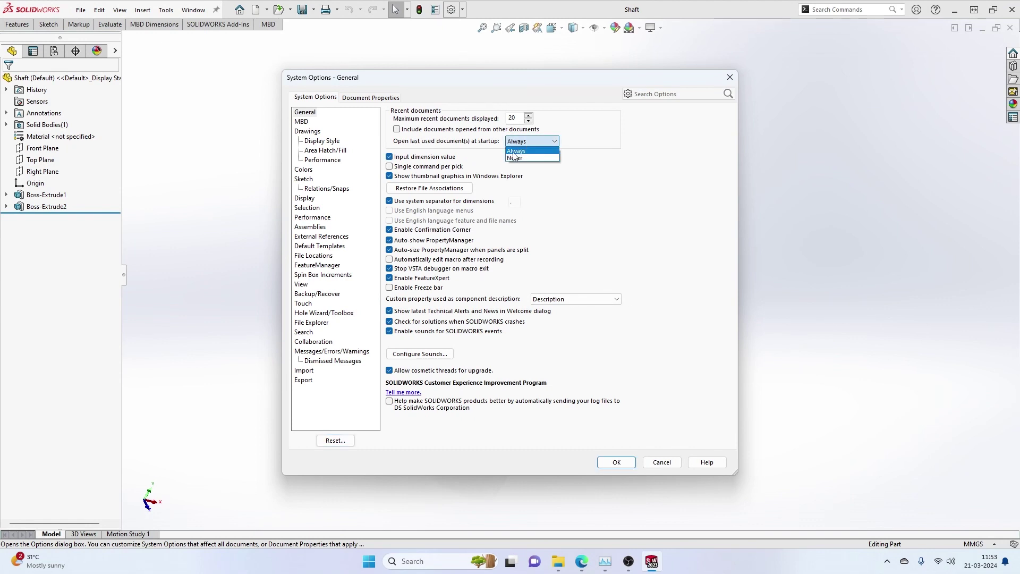
click(523, 158)
click(617, 462)
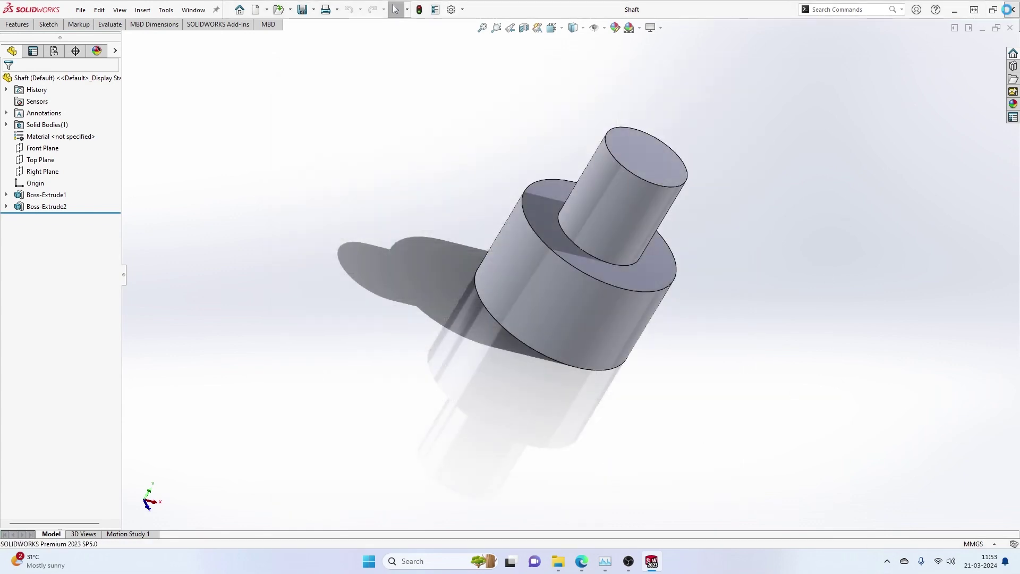
click(1013, 9)
Relaunch SOLIDWORKS, check the Sketch options, and start a sketch on the narrow end face.
double_click(60, 32)
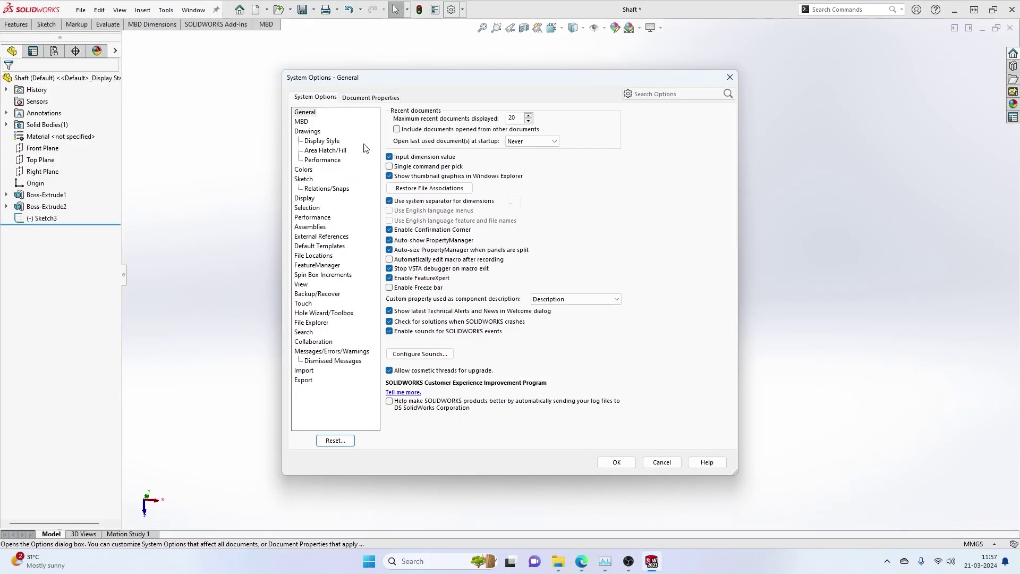
click(306, 180)
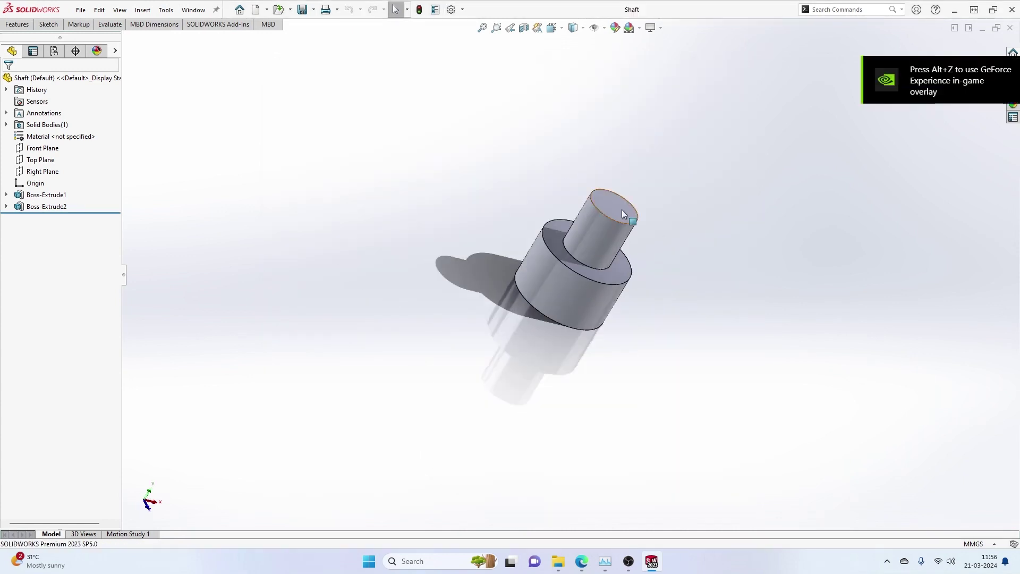
click(622, 210)
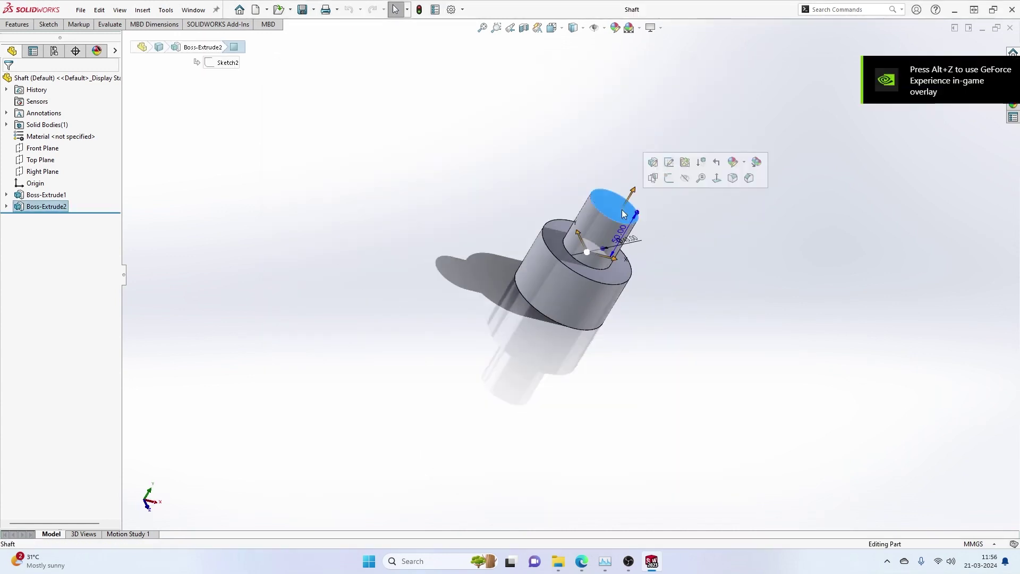
click(664, 182)
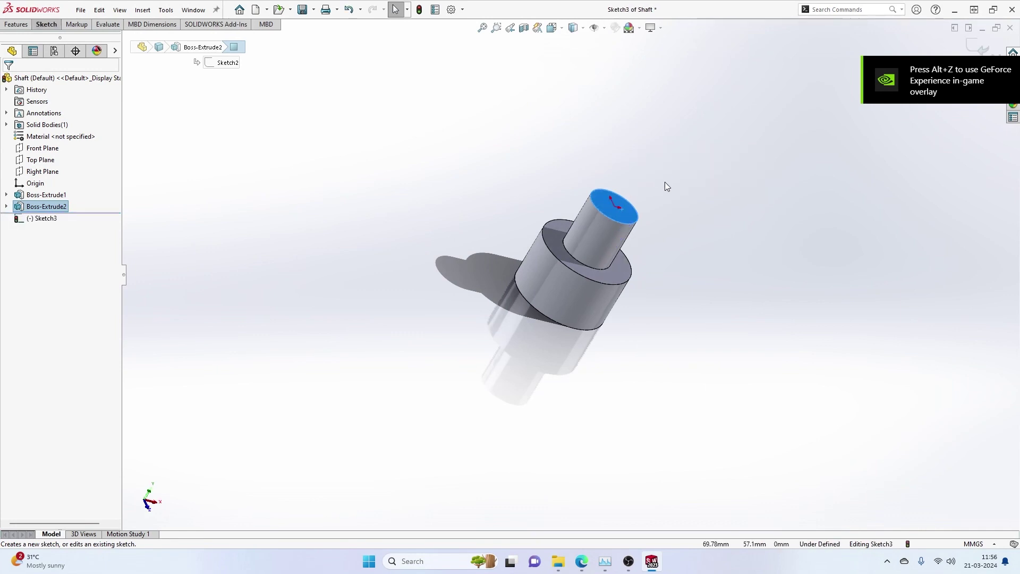
scroll(464, 254, up, 3)
middle_drag(632, 277, 613, 341)
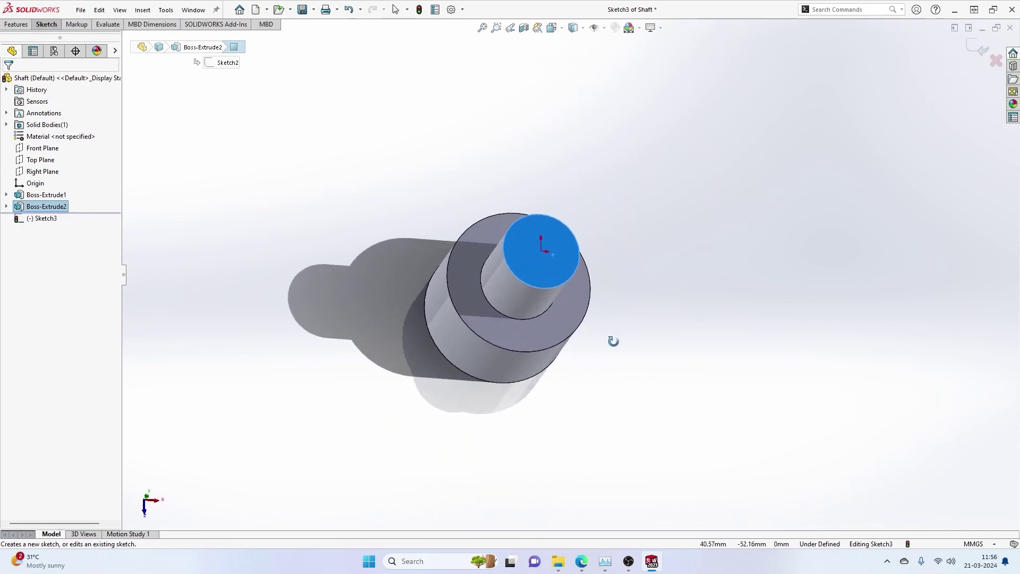
Draw a small circle centred on the end-face origin and exit Sketch3.
right_click(559, 247)
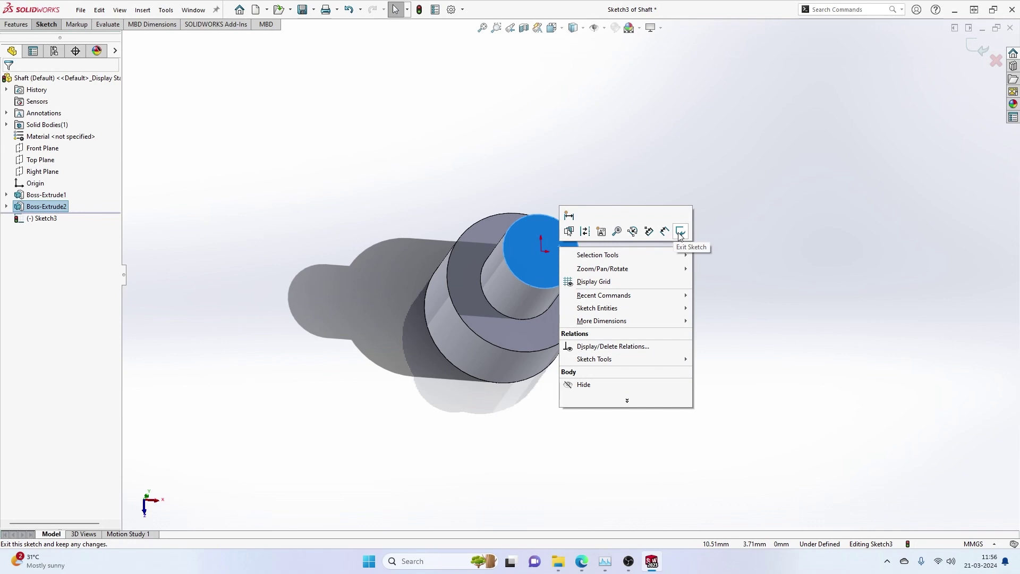
click(614, 183)
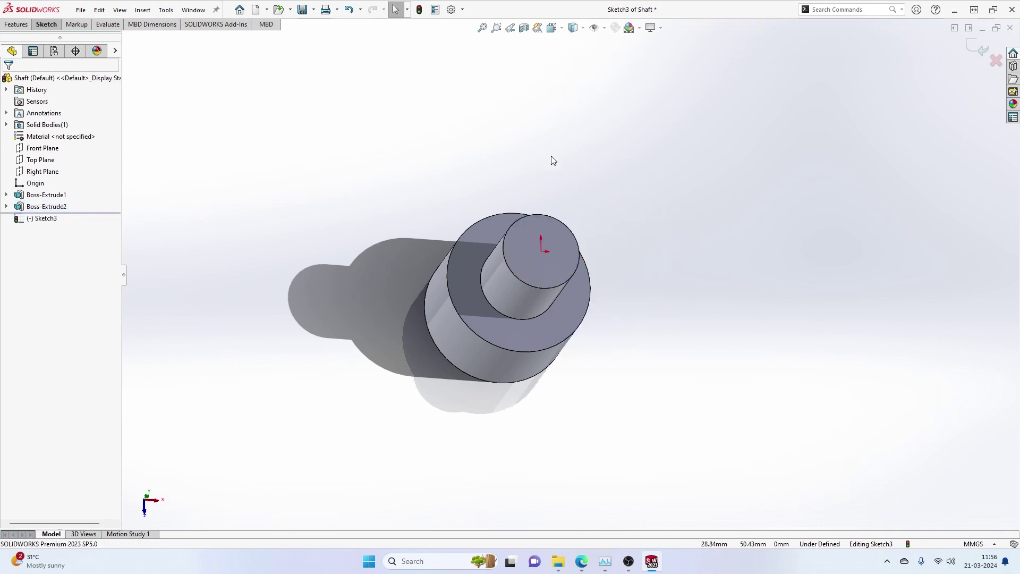
click(26, 27)
click(47, 25)
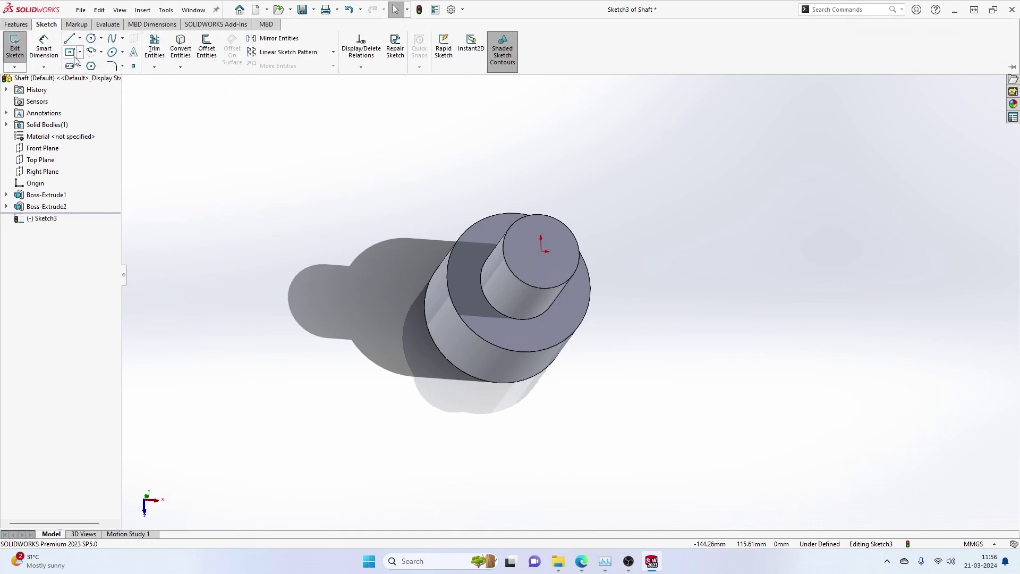
click(110, 54)
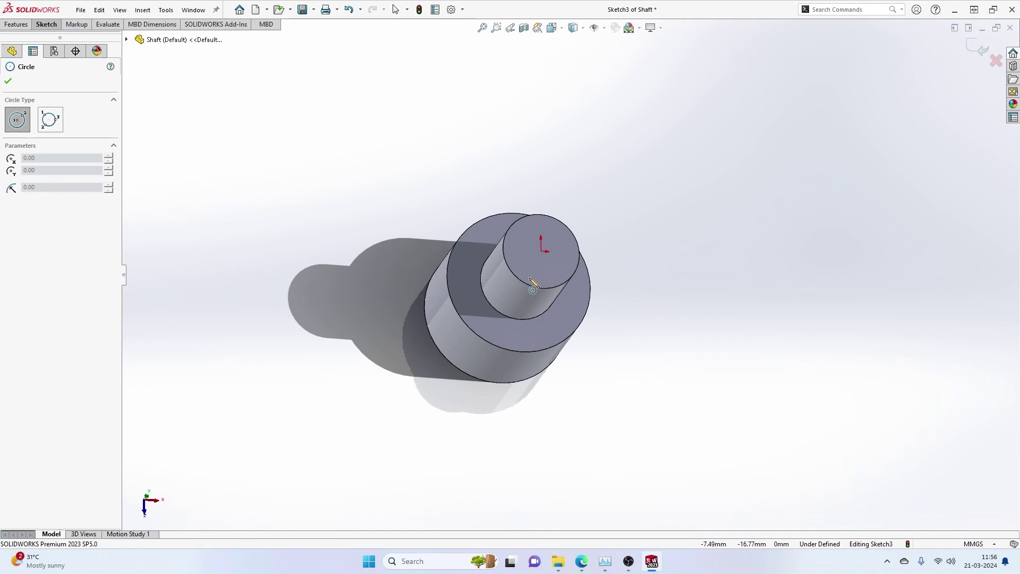
click(541, 251)
click(541, 236)
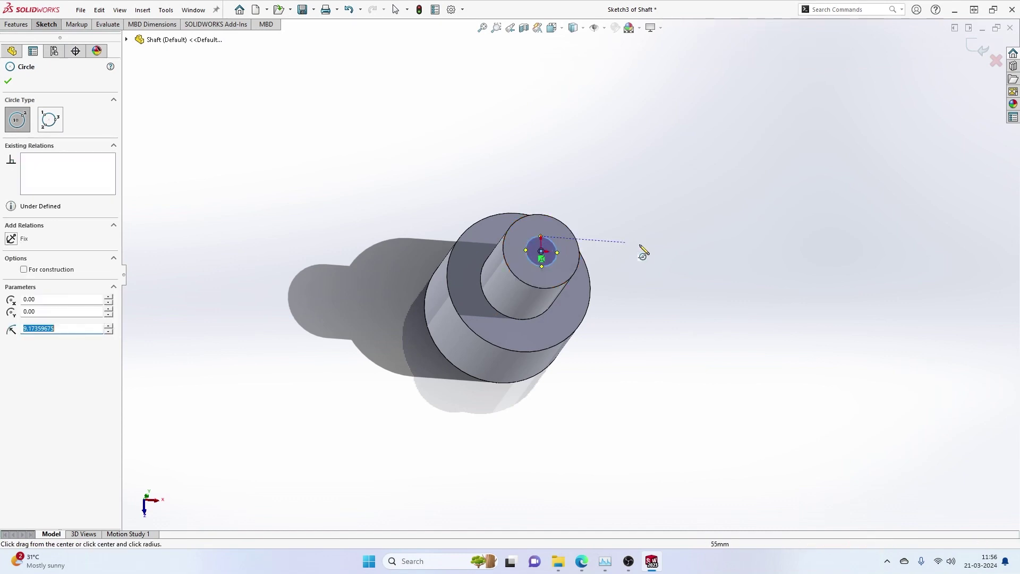
click(977, 48)
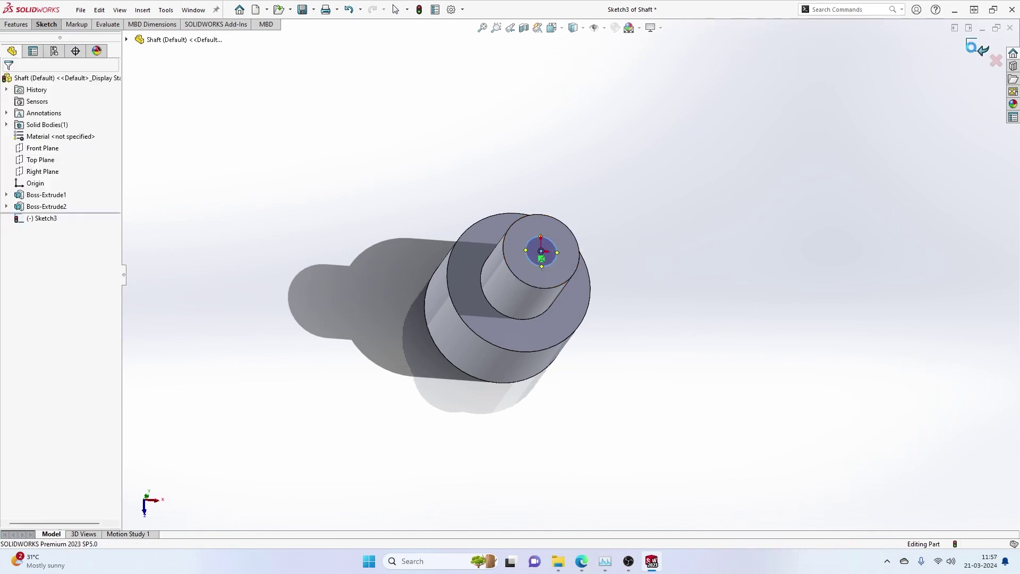
mouse_move(691, 272)
middle_down()
mouse_move(335, 376)
mouse_move(425, 305)
mouse_move(563, 260)
middle_up()
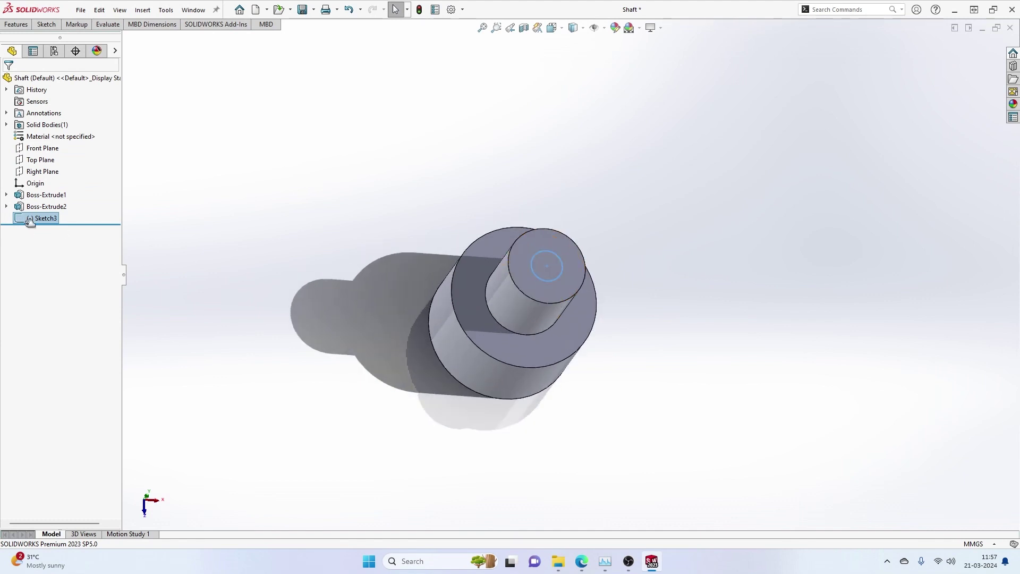
Enable Auto-rotate view normal in the Sketch system options.
click(607, 181)
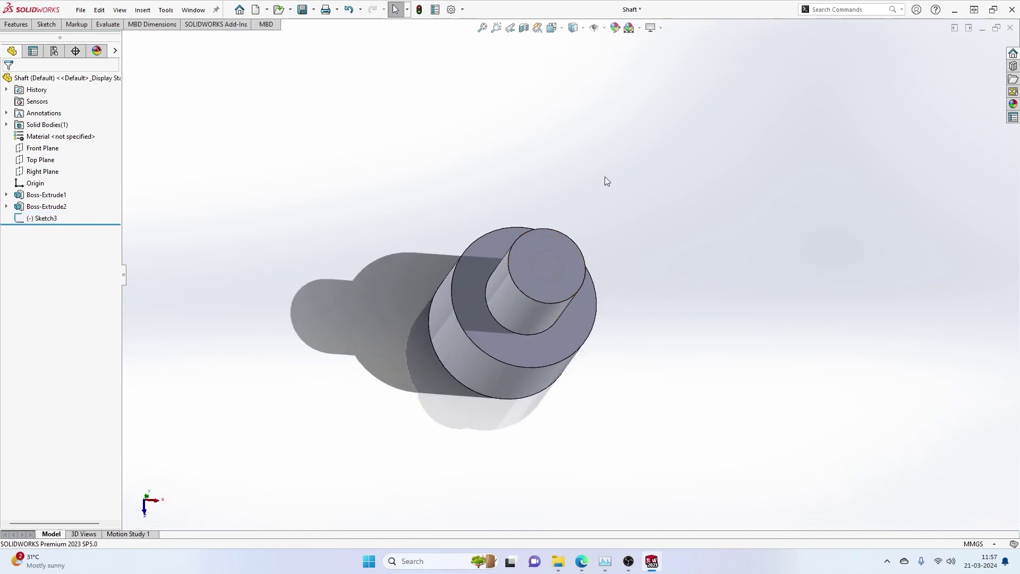
click(452, 10)
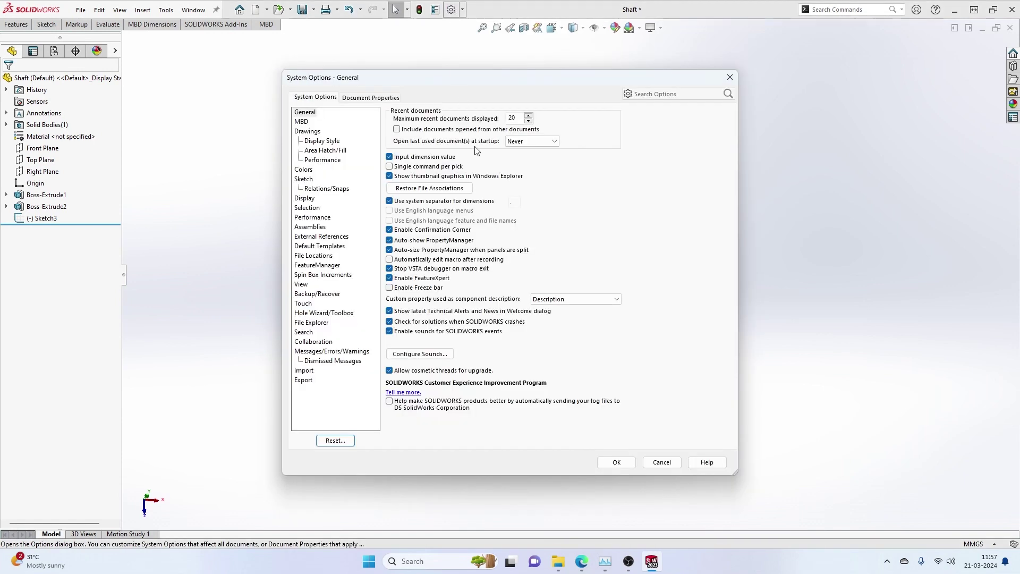
click(304, 179)
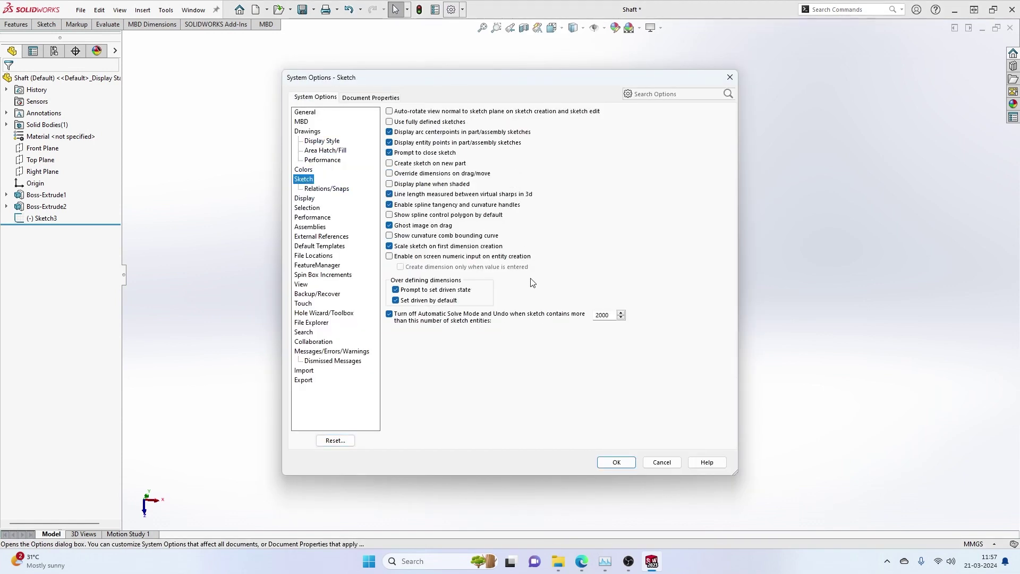
click(626, 464)
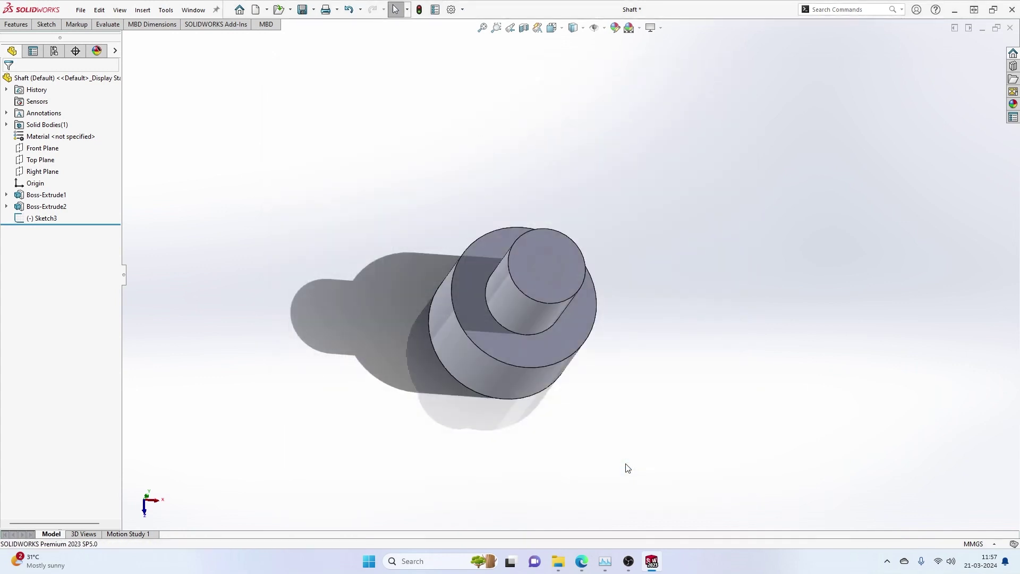
Sketch a 15.22 mm-radius circle centred on the narrow end face as Sketch4.
click(545, 288)
click(610, 251)
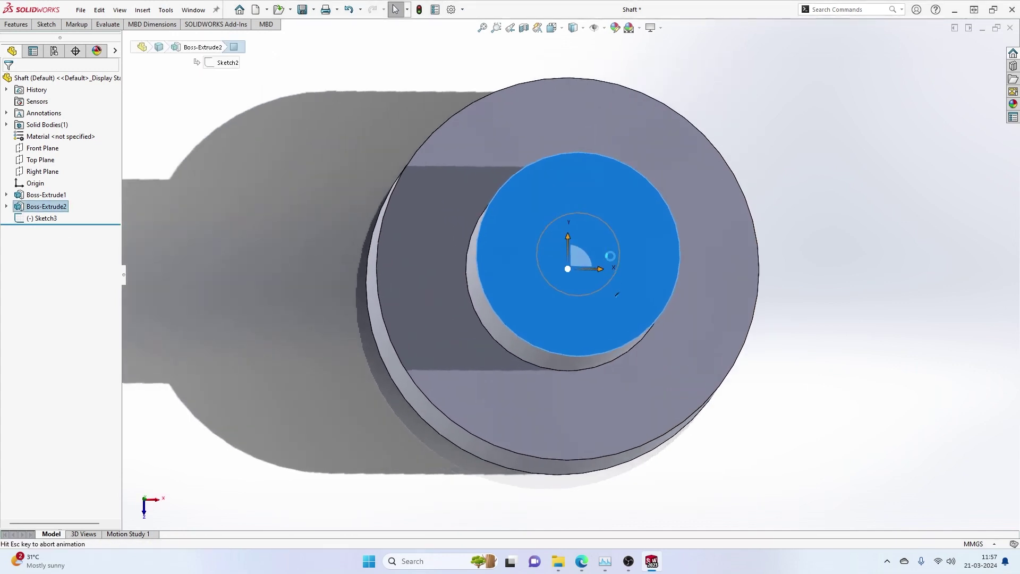
click(795, 251)
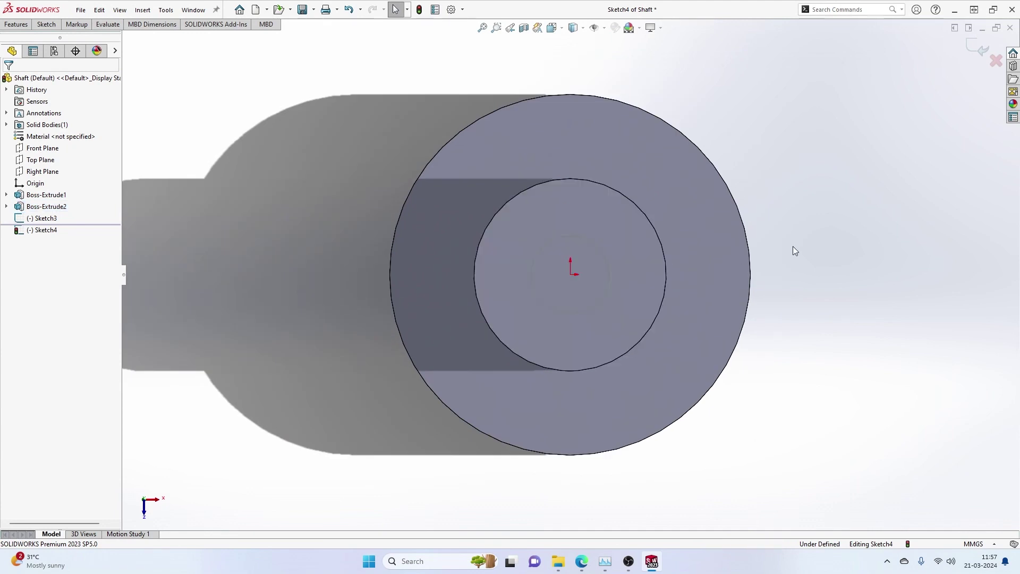
click(44, 25)
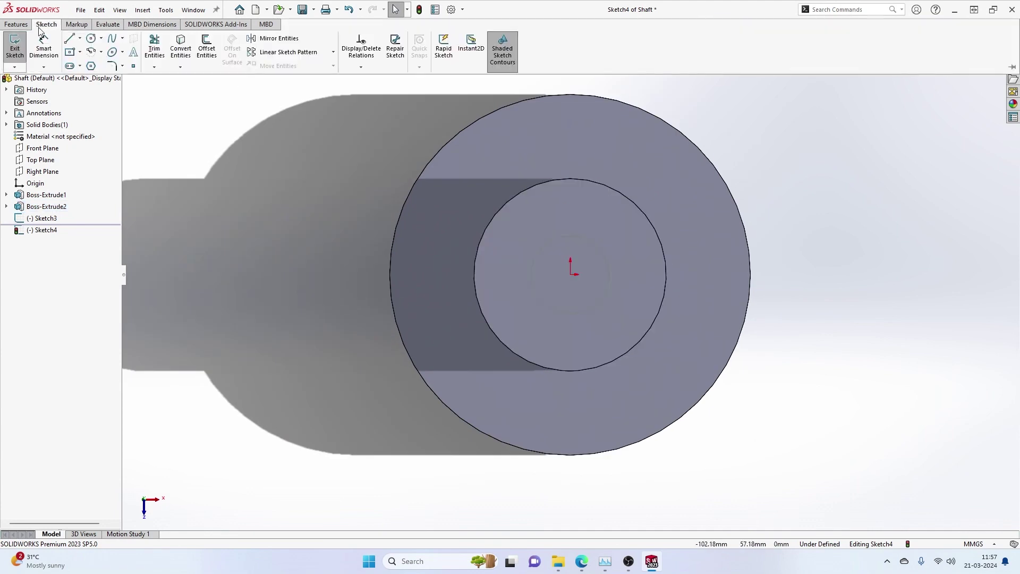
click(90, 39)
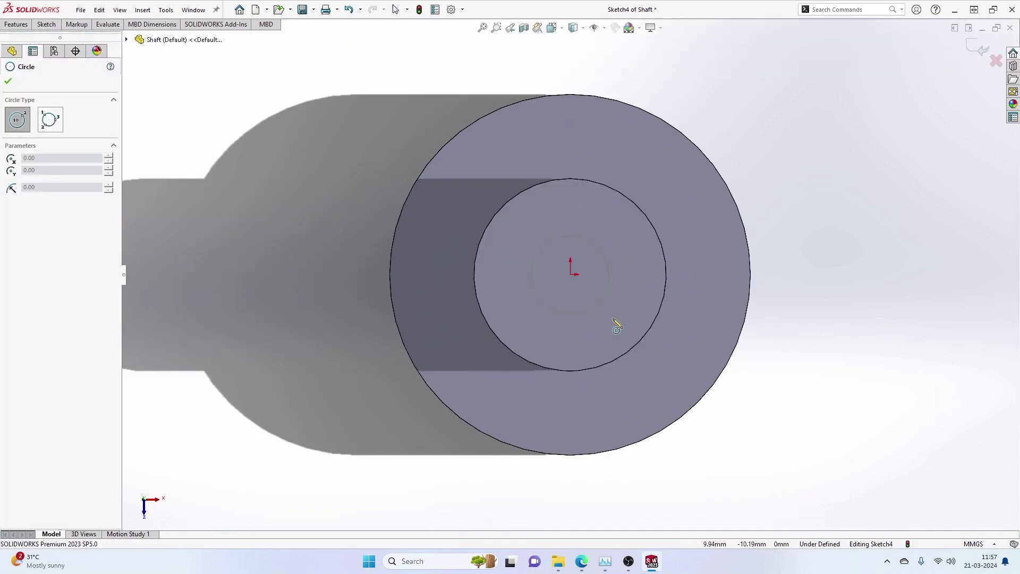
click(570, 275)
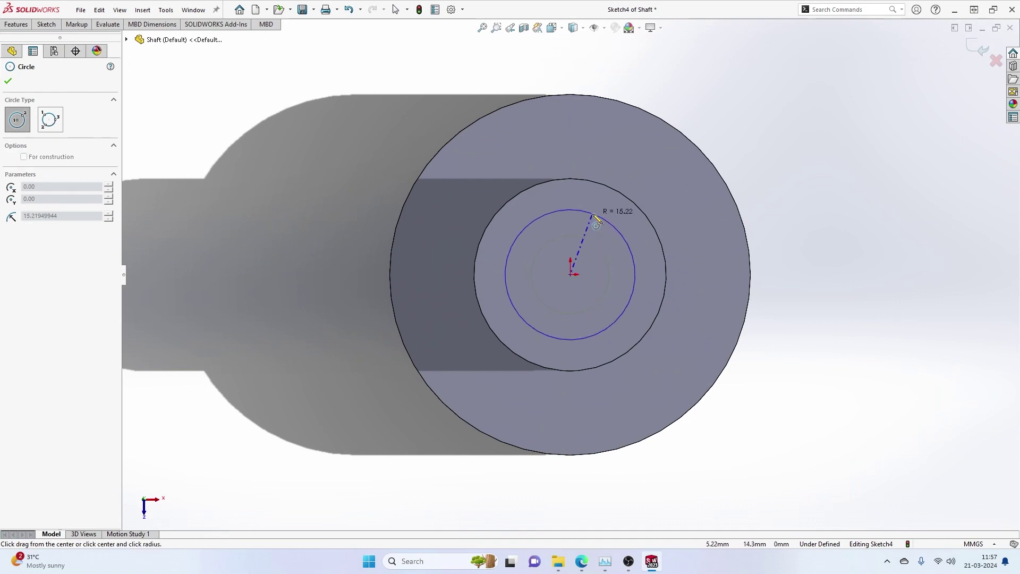
click(601, 218)
key(Escape)
click(983, 47)
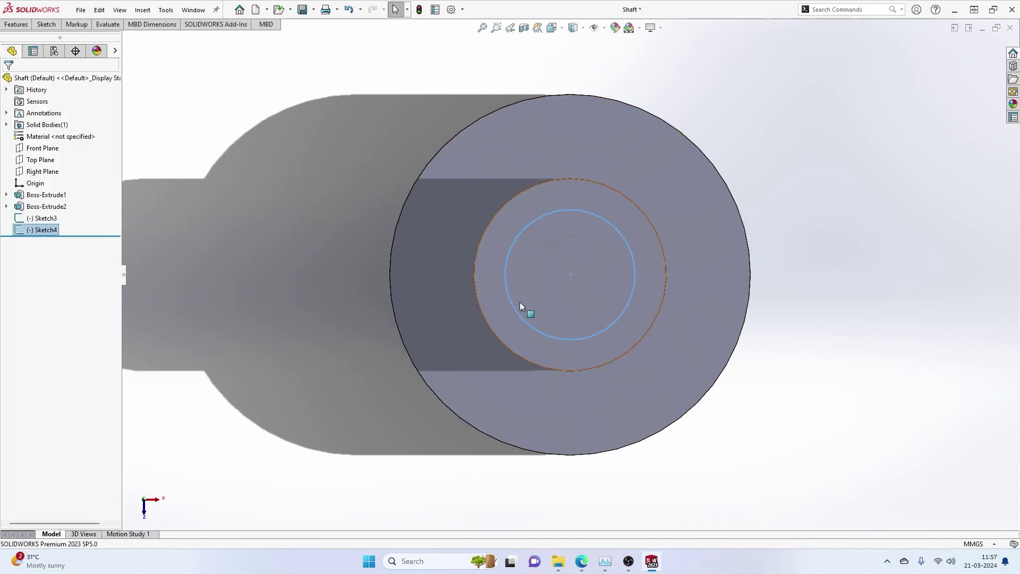
mouse_move(525, 310)
middle_down()
mouse_move(511, 310)
mouse_move(541, 269)
middle_up()
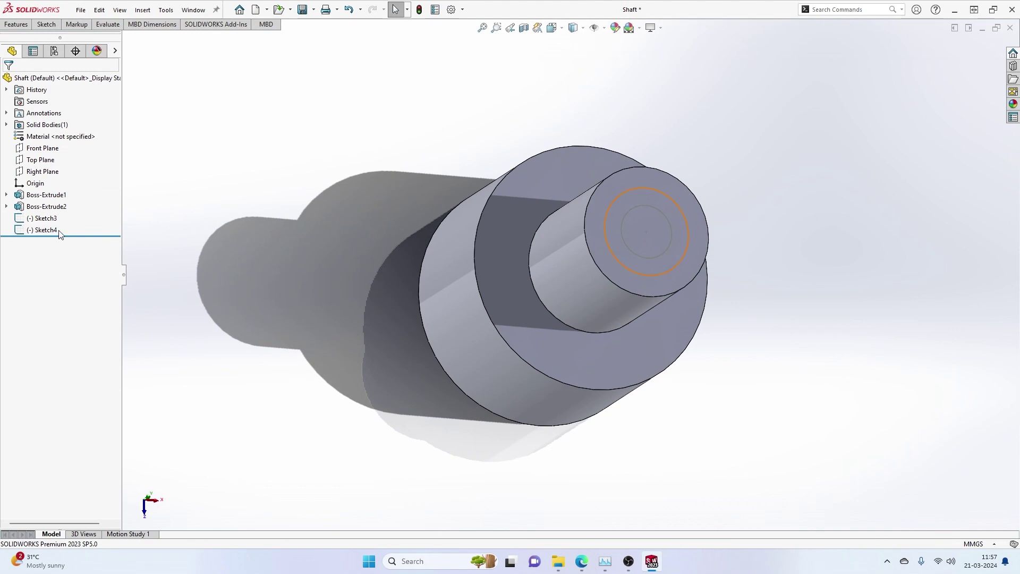
Edit and exit Sketch3, then orbit the view around the shaft.
click(42, 218)
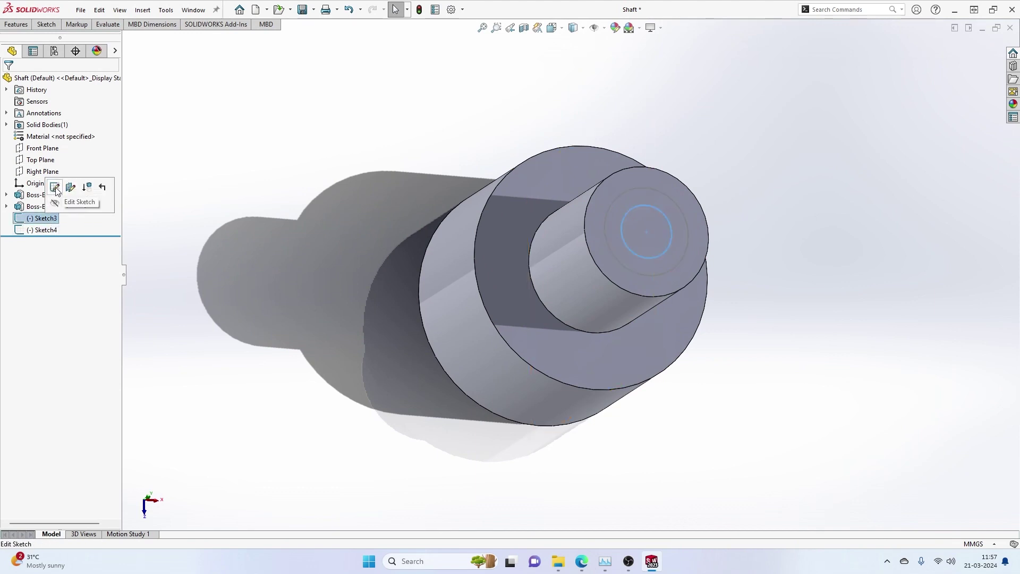
click(55, 187)
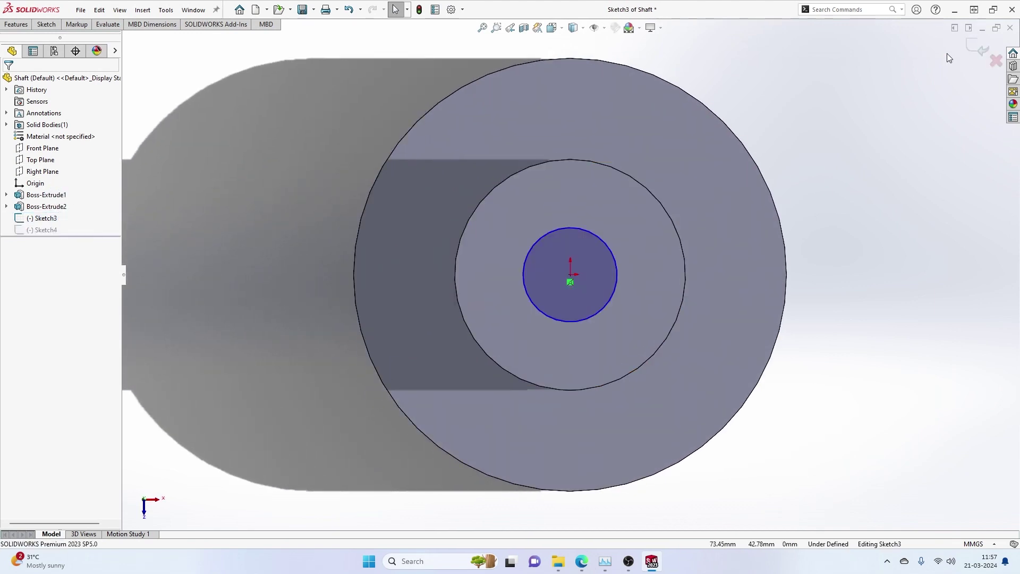
click(982, 47)
scroll(626, 253, up, 3)
mouse_move(627, 253)
middle_down()
mouse_move(635, 257)
mouse_move(661, 221)
middle_up()
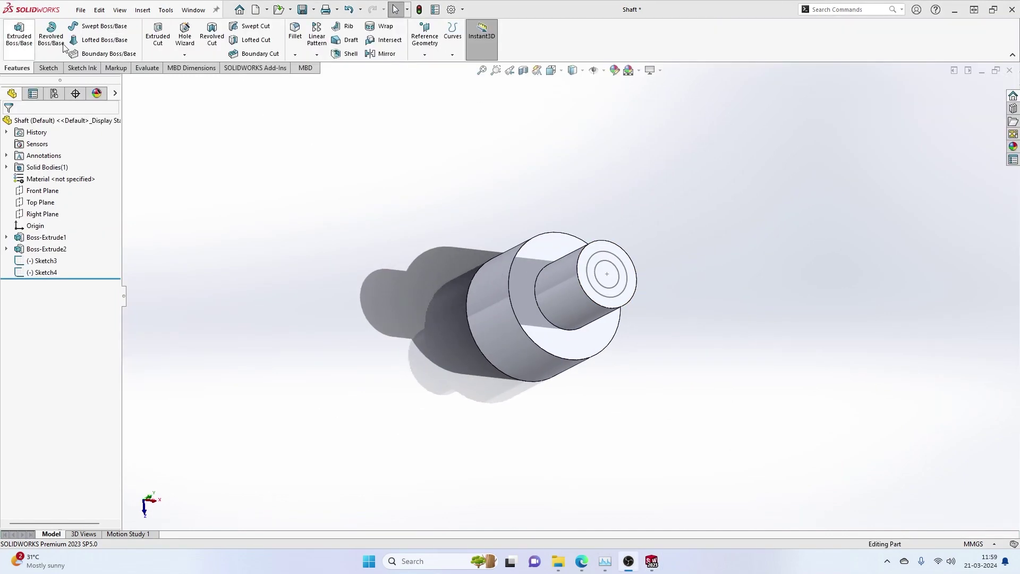
middle_drag(544, 302, 523, 235)
key(Escape)
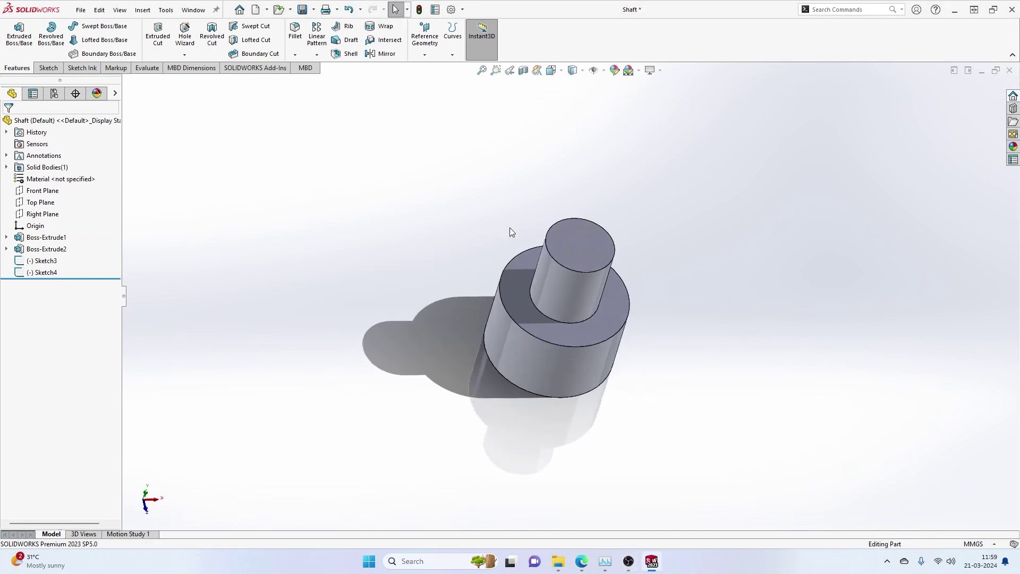